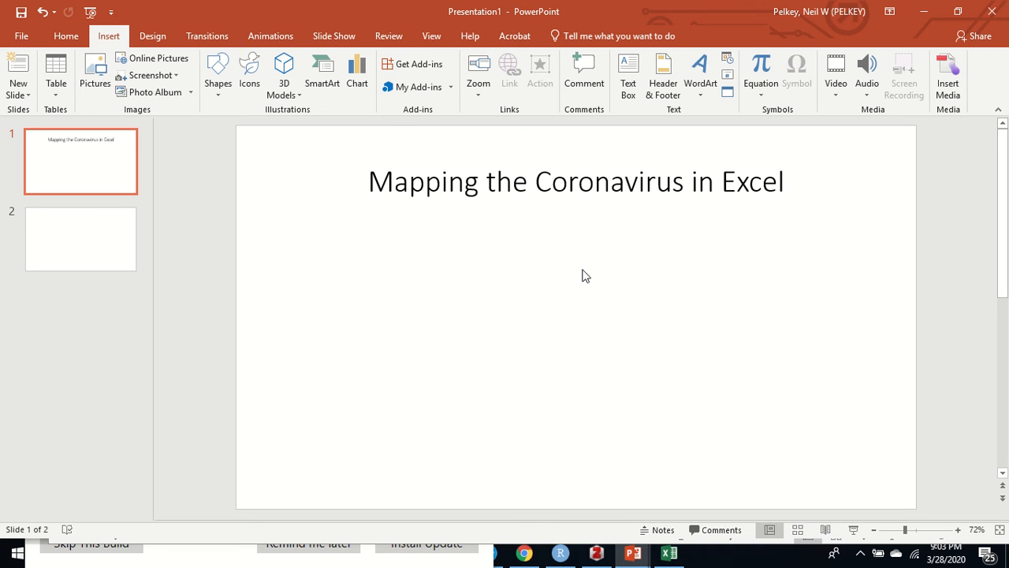
Switch to the Firefox window and go to google.com.
key("alt+Tab")
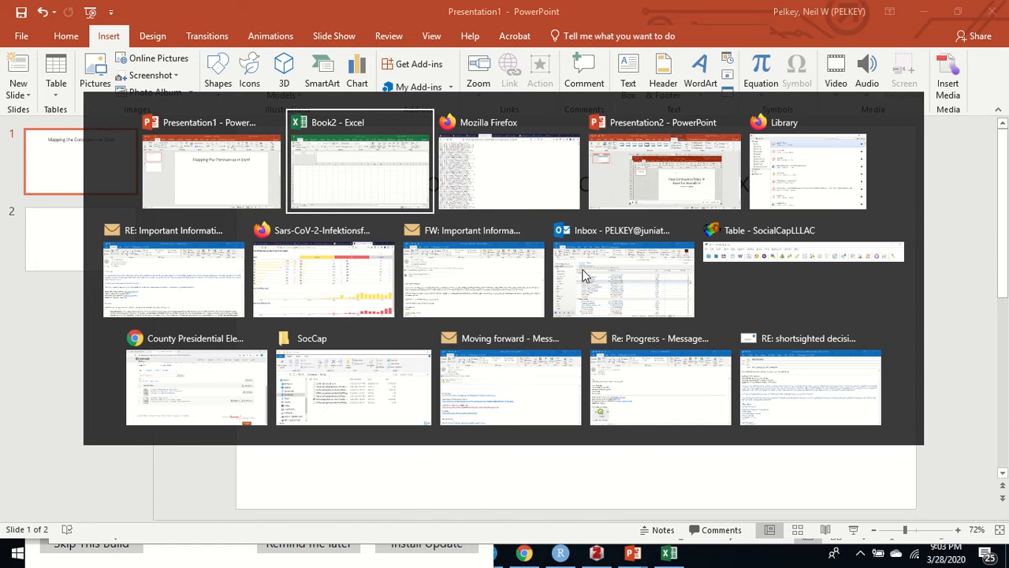
key("alt+Tab")
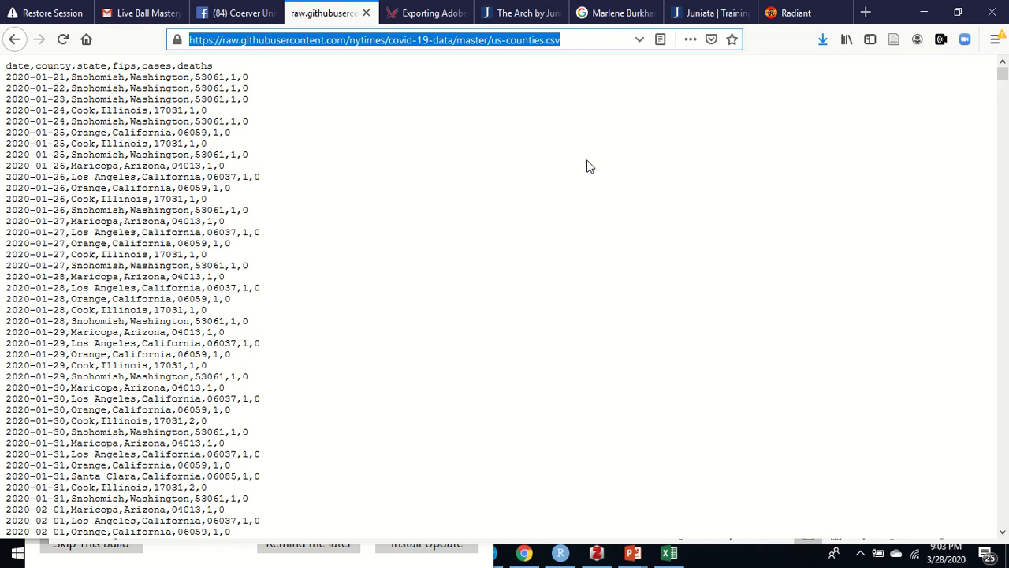
type("m")
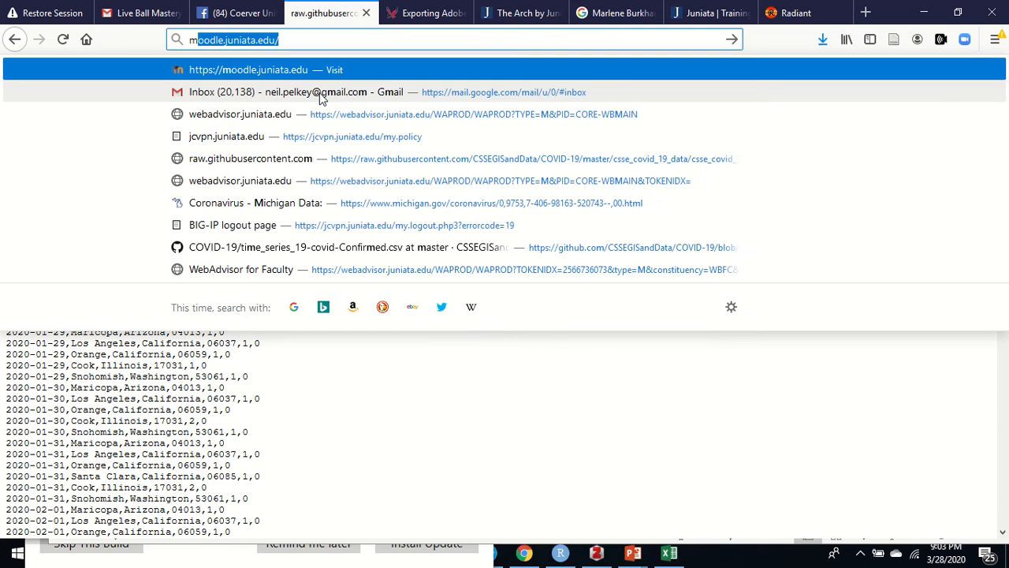
key("BackSpace")
key("BackSpace")
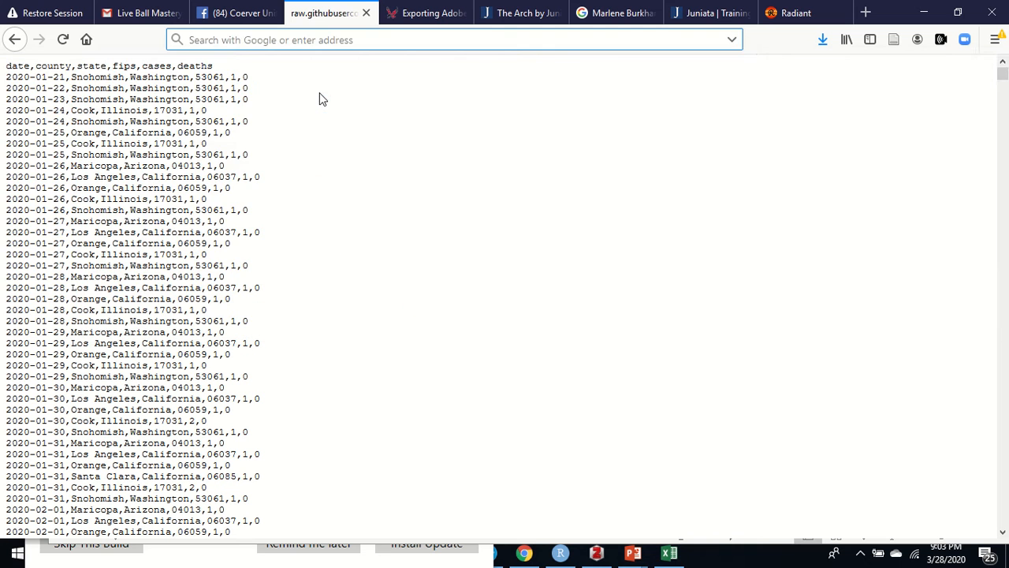
type("google.com")
key("Return")
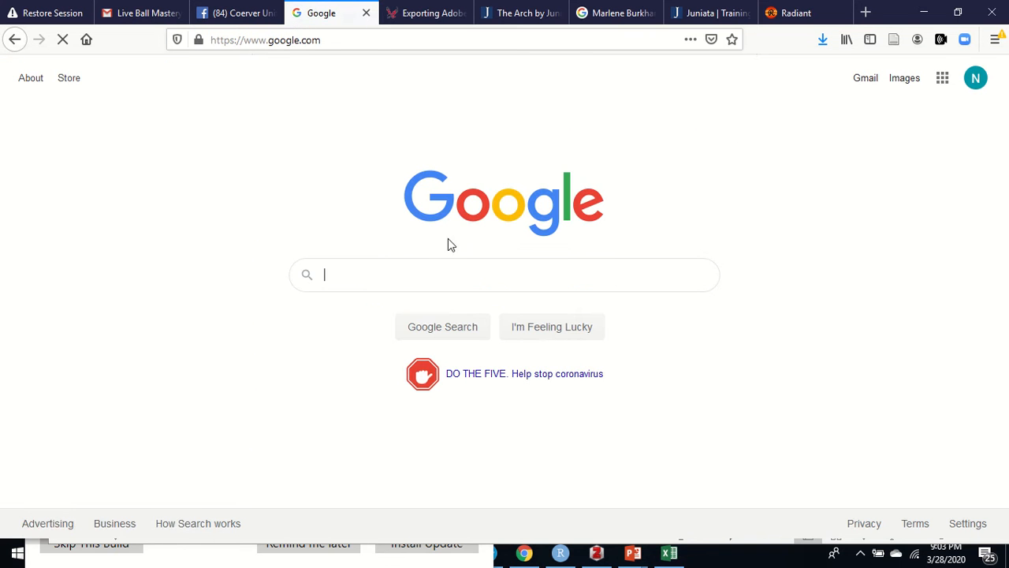
Search Google for "nyt github coronavirus".
left_click(429, 275)
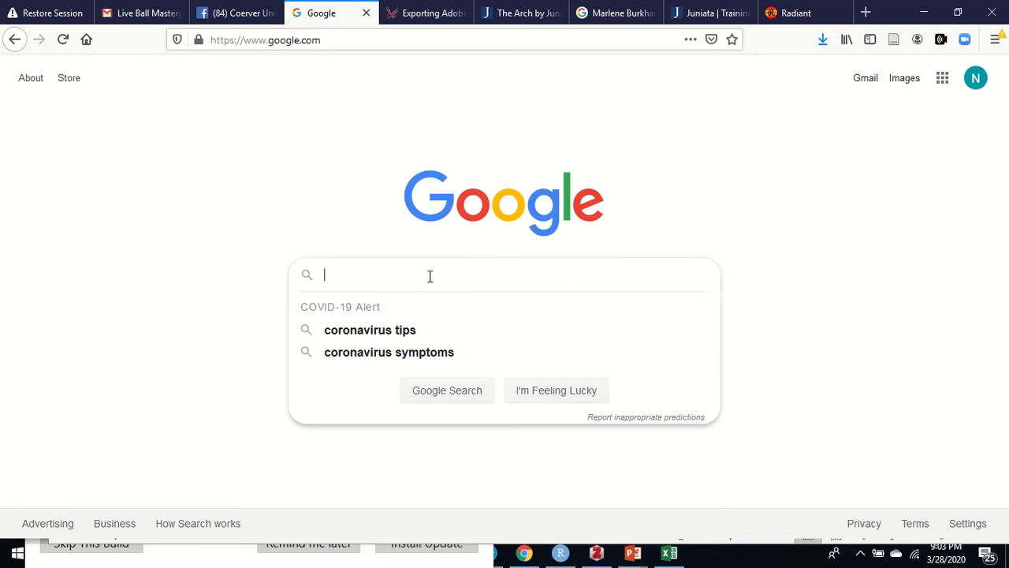
type("NYT")
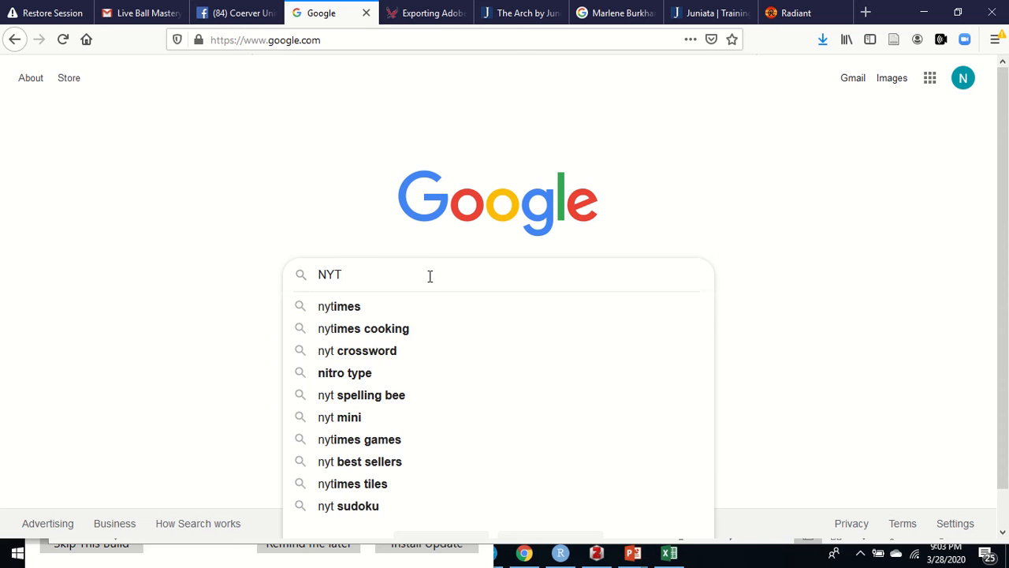
type(" git")
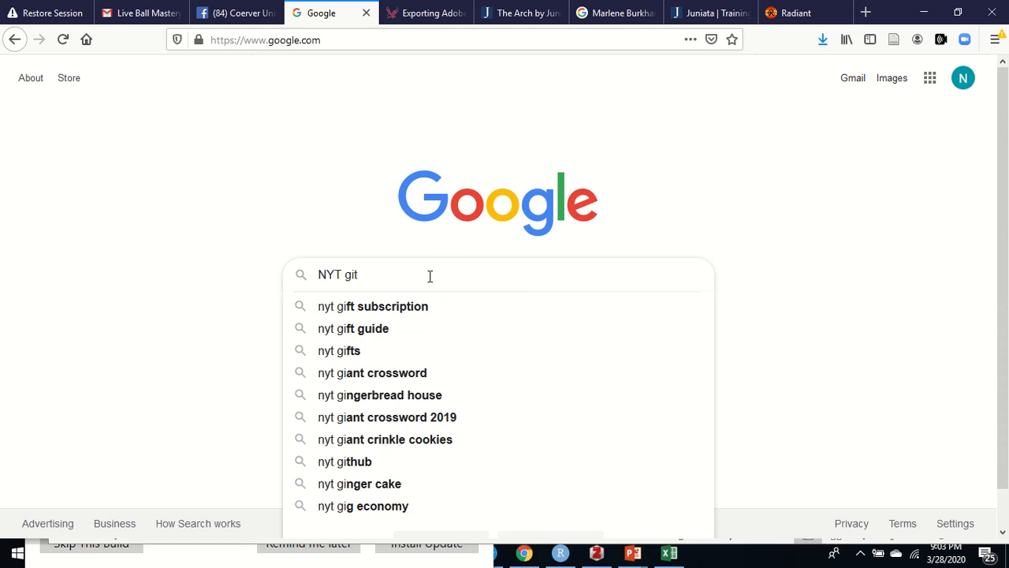
type("hub cor")
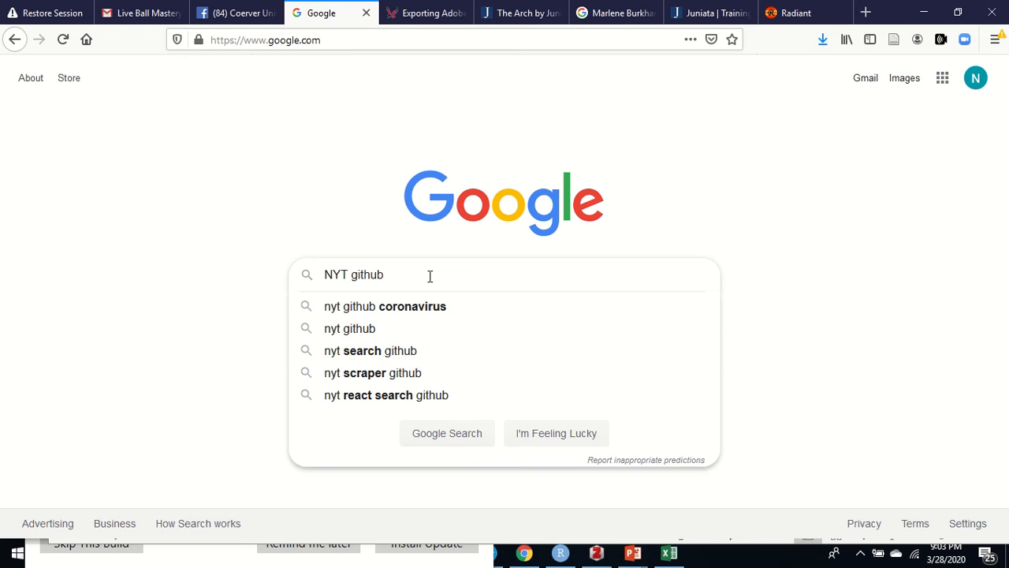
left_click(428, 308)
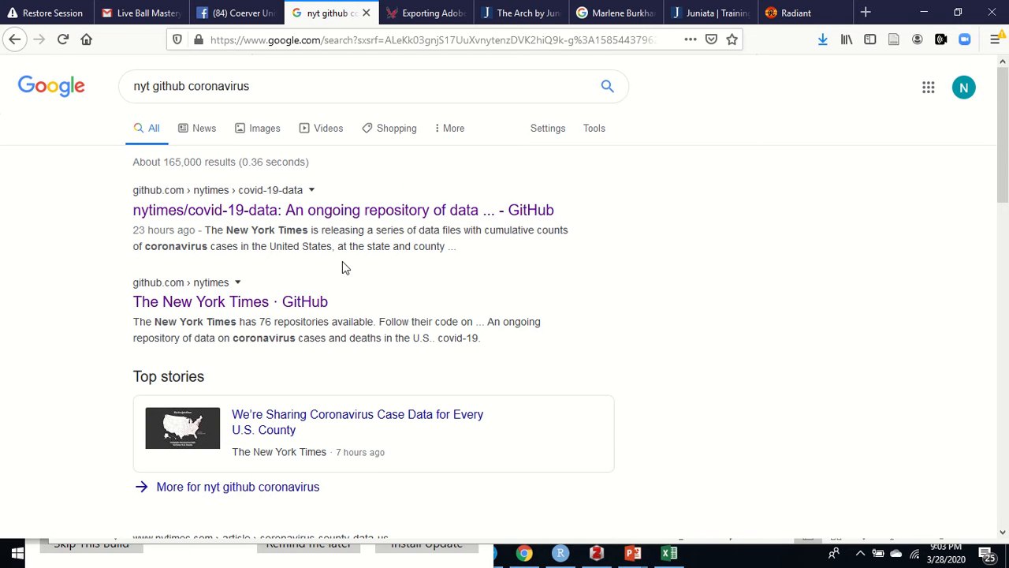
Open the raw us-counties.csv file from the nytimes/covid-19-data GitHub repository and copy its web address.
left_click(233, 210)
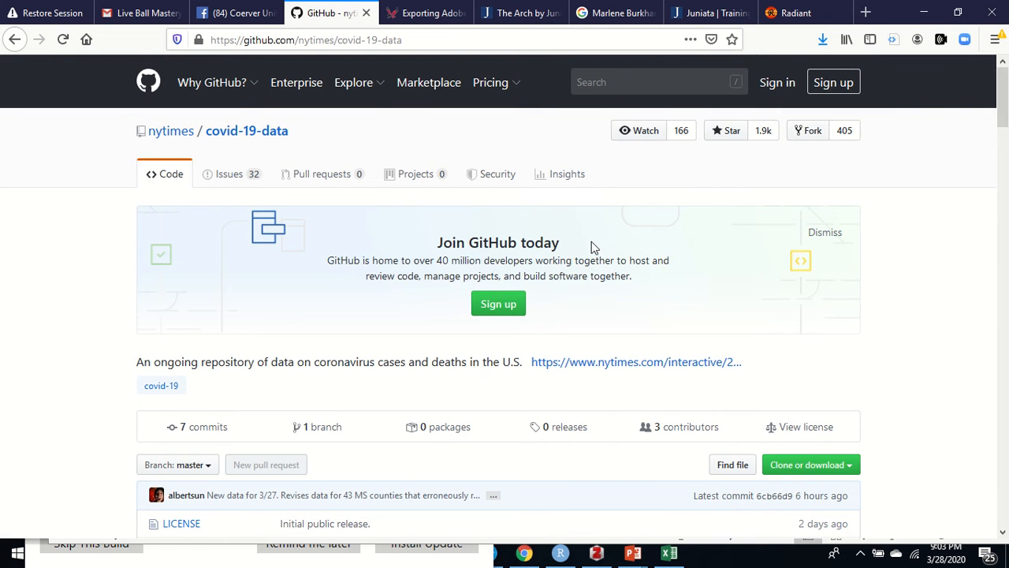
left_click_drag(1004, 117, 1005, 156)
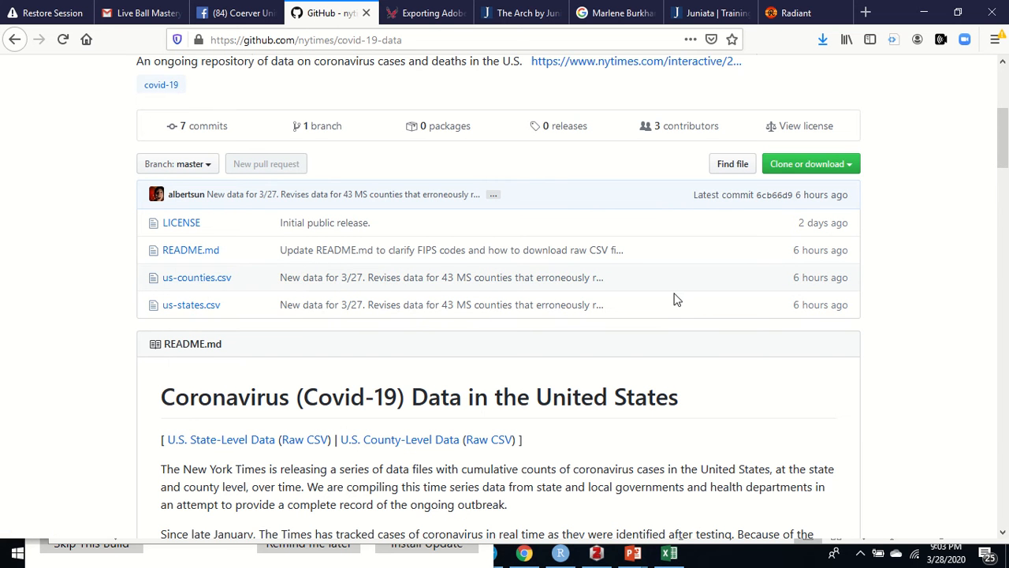
left_click(199, 286)
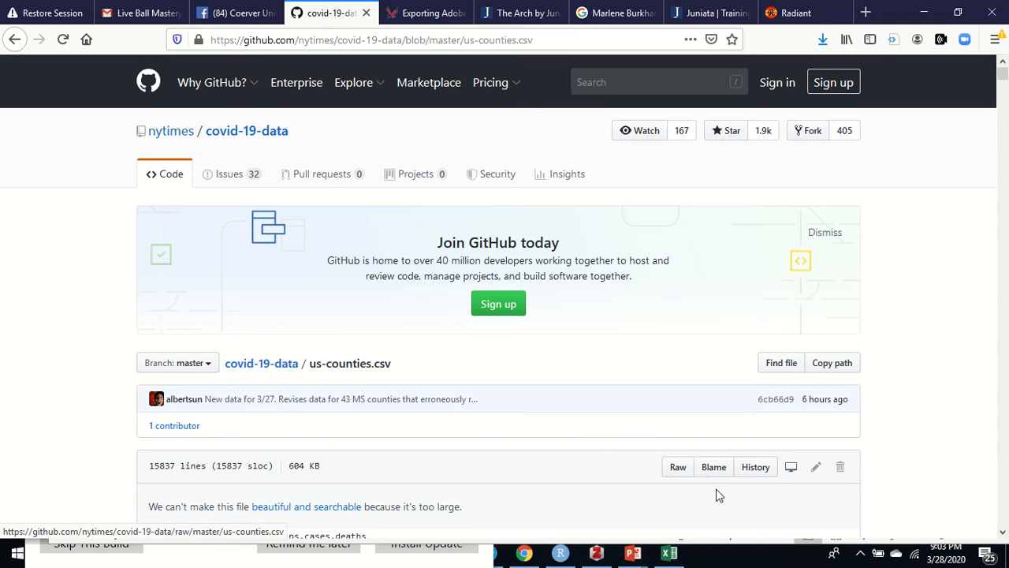
left_click(683, 474)
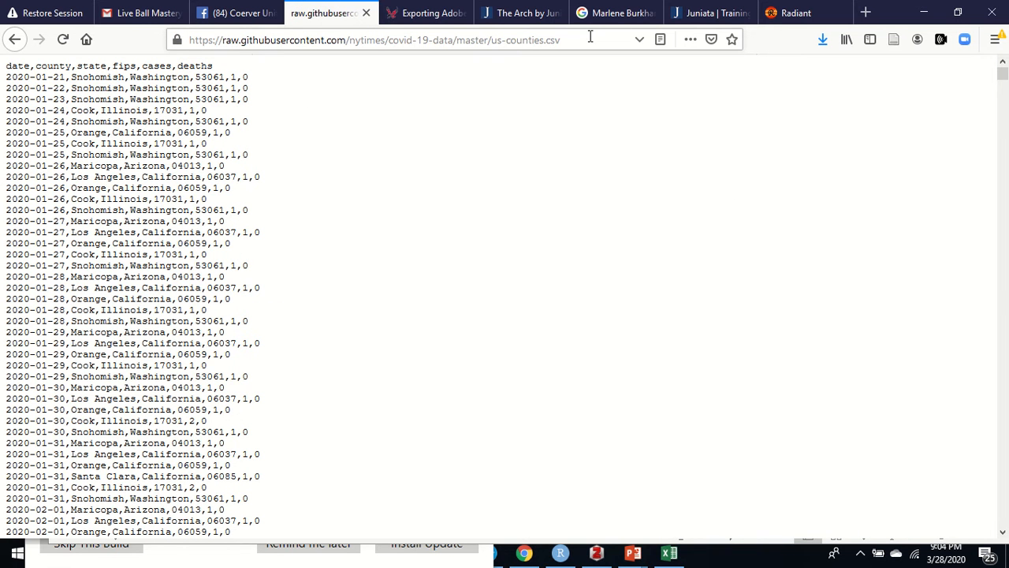
left_click_drag(589, 36, 145, 36)
key("ctrl+c")
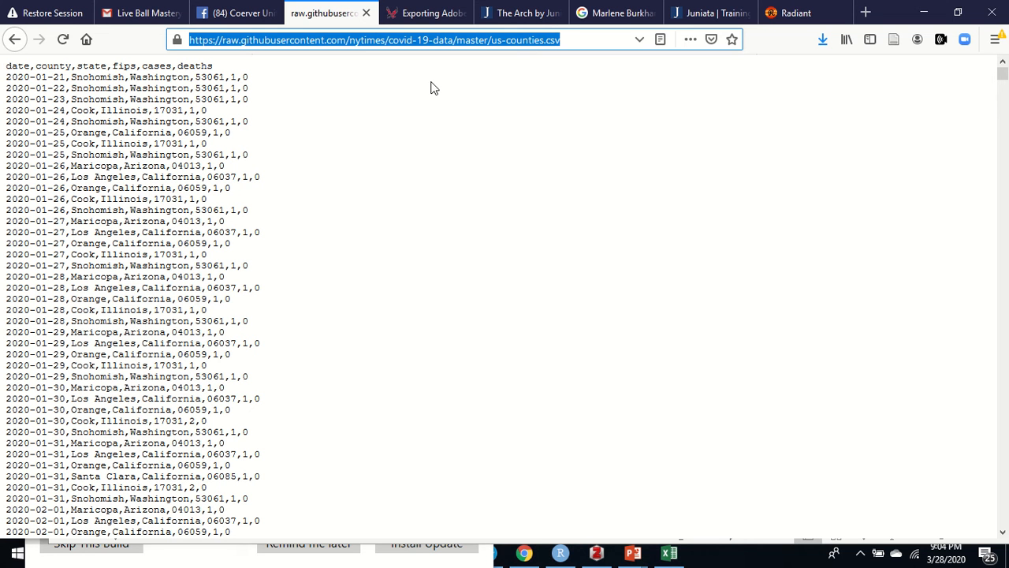
Switch to Excel and load the us-counties.csv data from the web into the workbook using the copied URL.
left_click(668, 552)
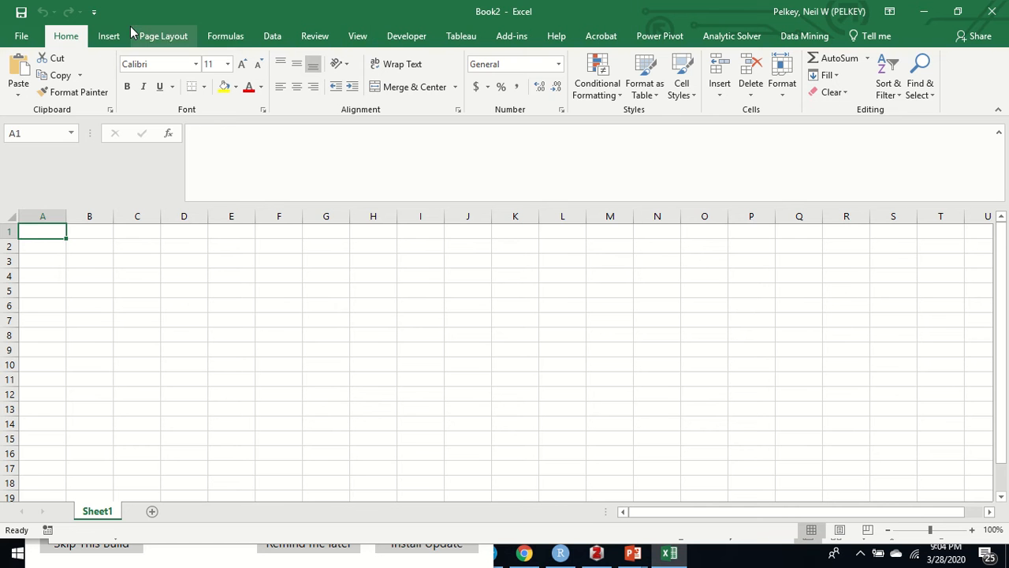
left_click(270, 36)
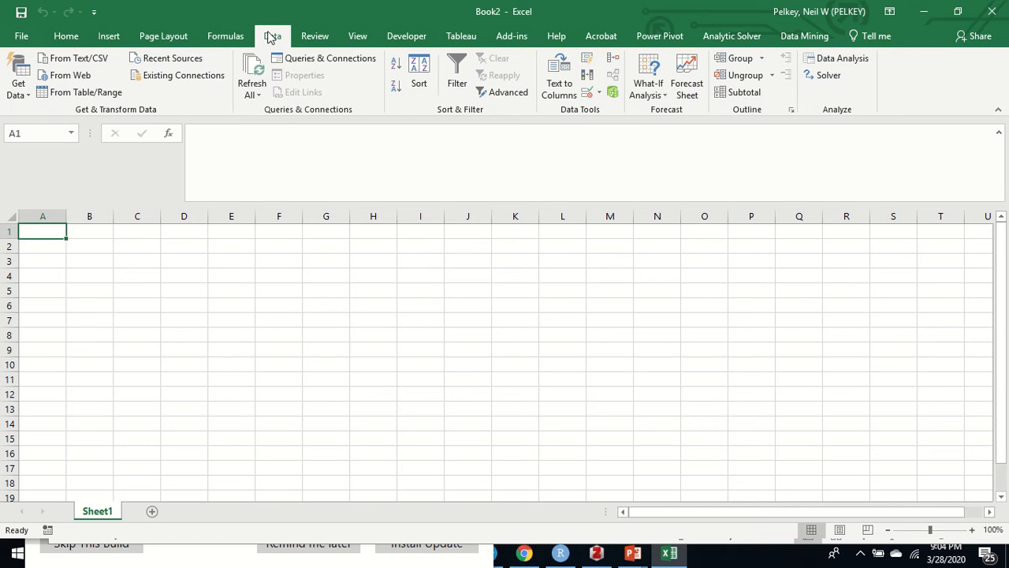
left_click(78, 79)
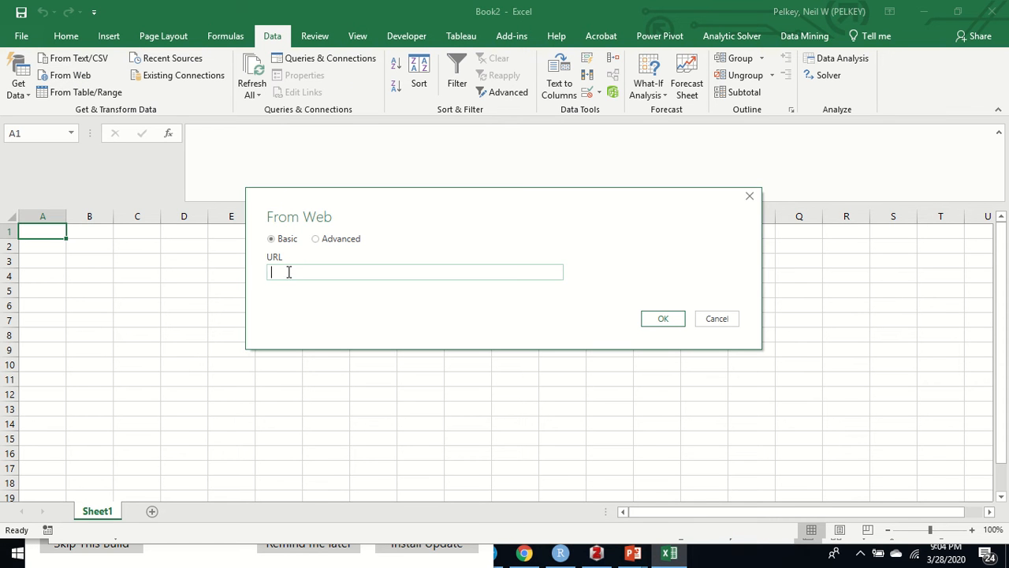
key("ctrl+v")
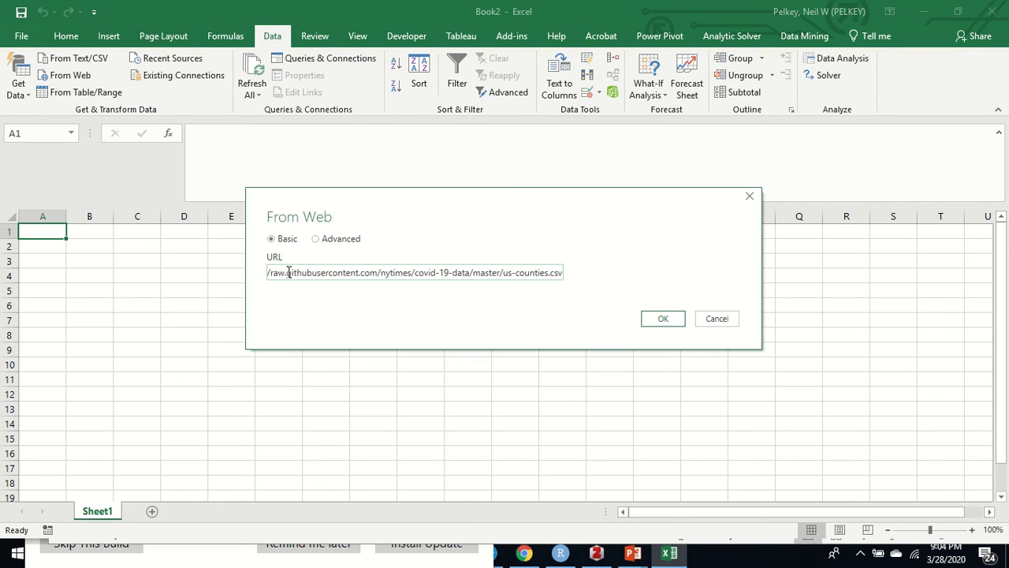
left_click(662, 322)
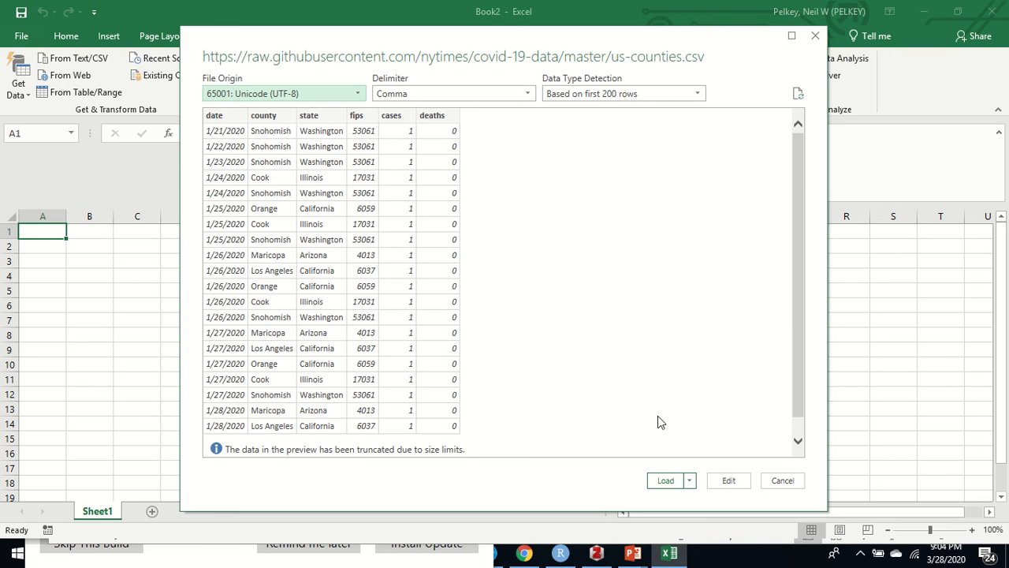
left_click(664, 481)
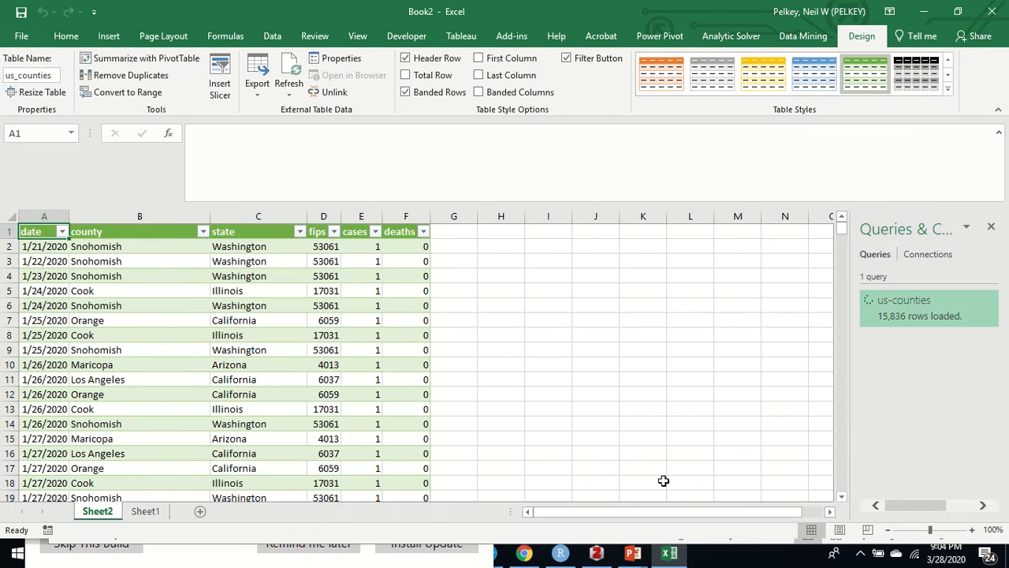
Check the extent of the imported county table by going to its last row and back to the header.
left_click(152, 313)
key("End")
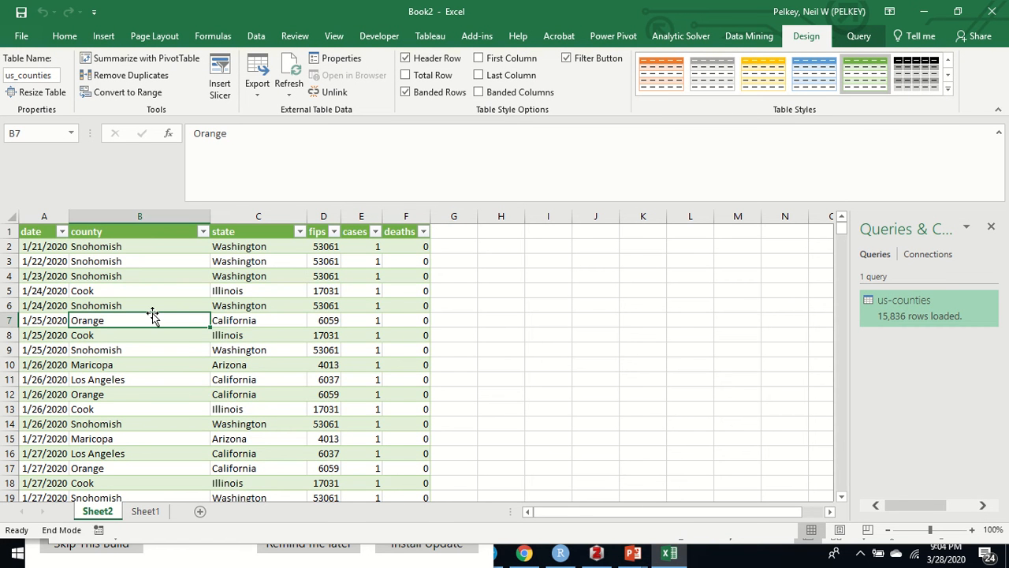
key("Down")
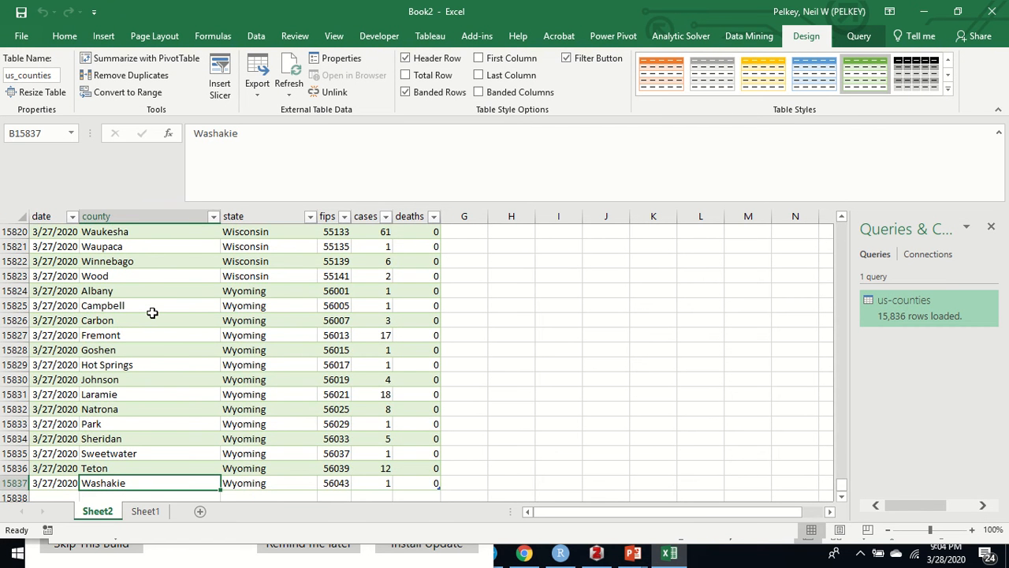
key("End")
key("Up")
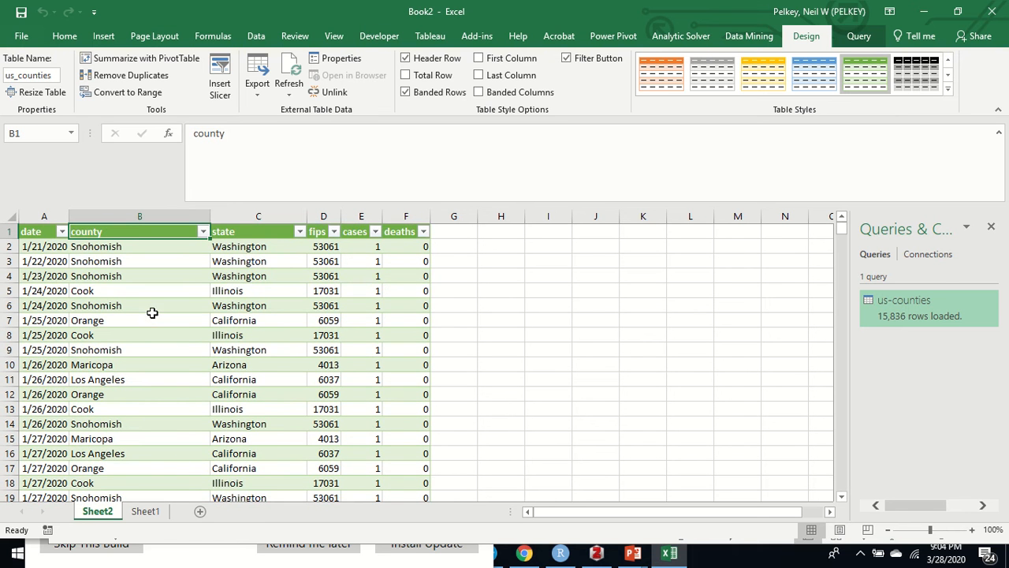
Open the imported us_counties table in 3D Maps, starting from the date header cell A1.
left_click(44, 232)
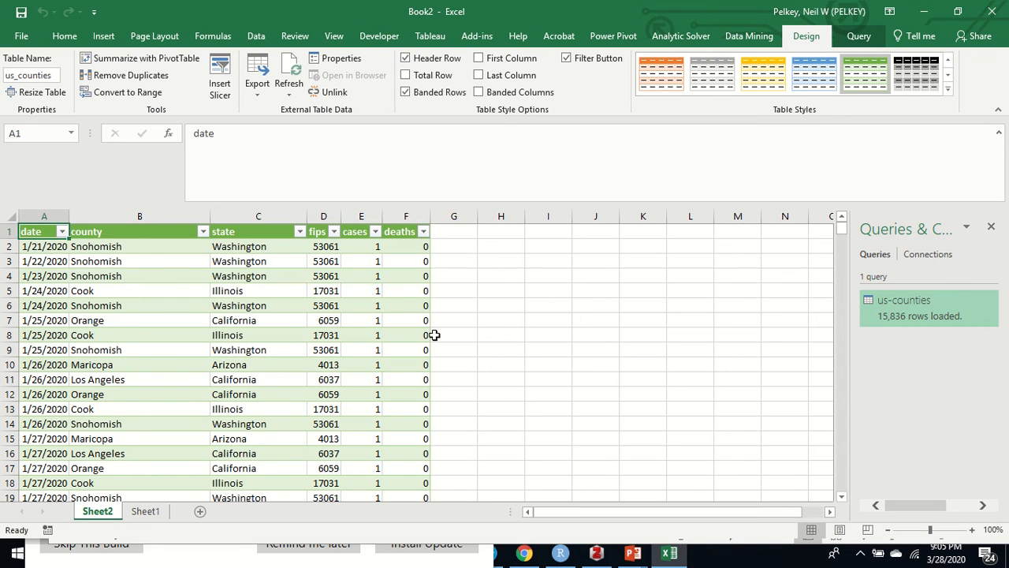
left_click(104, 35)
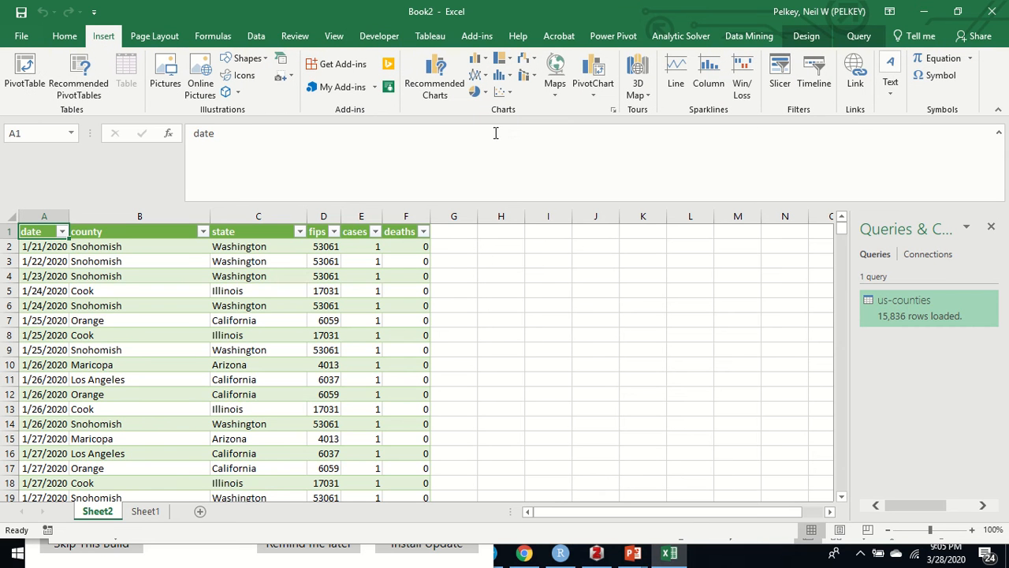
left_click(648, 96)
left_click(648, 97)
left_click(647, 97)
left_click(646, 109)
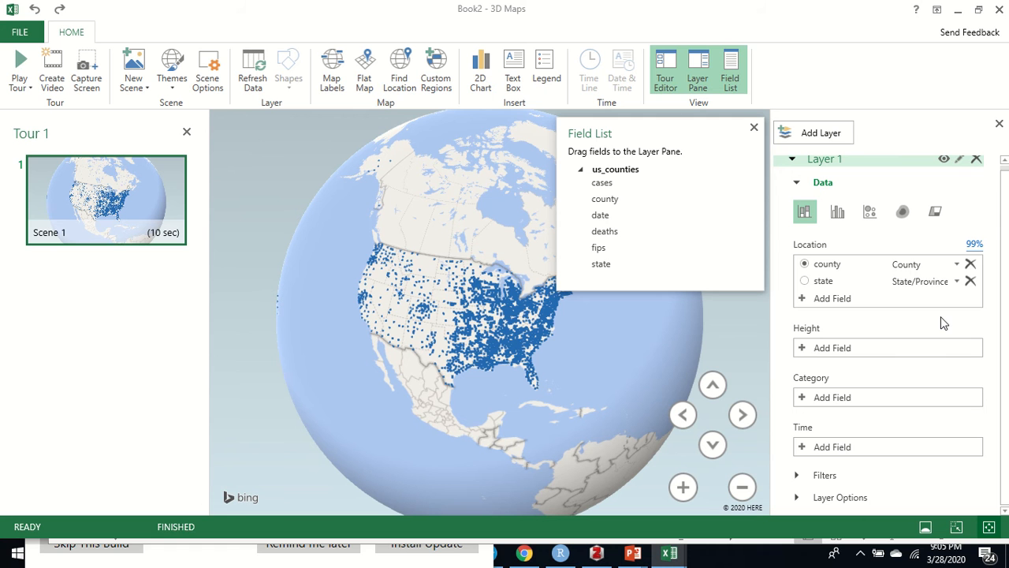
Add the cases field as the layer's Height and inspect the tall column at New York City.
left_click(802, 348)
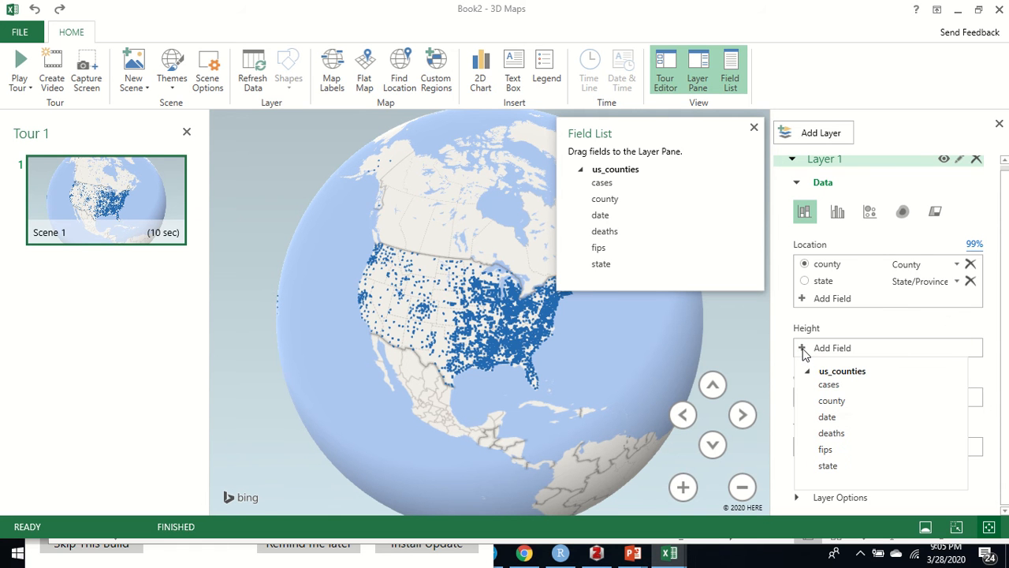
left_click(826, 385)
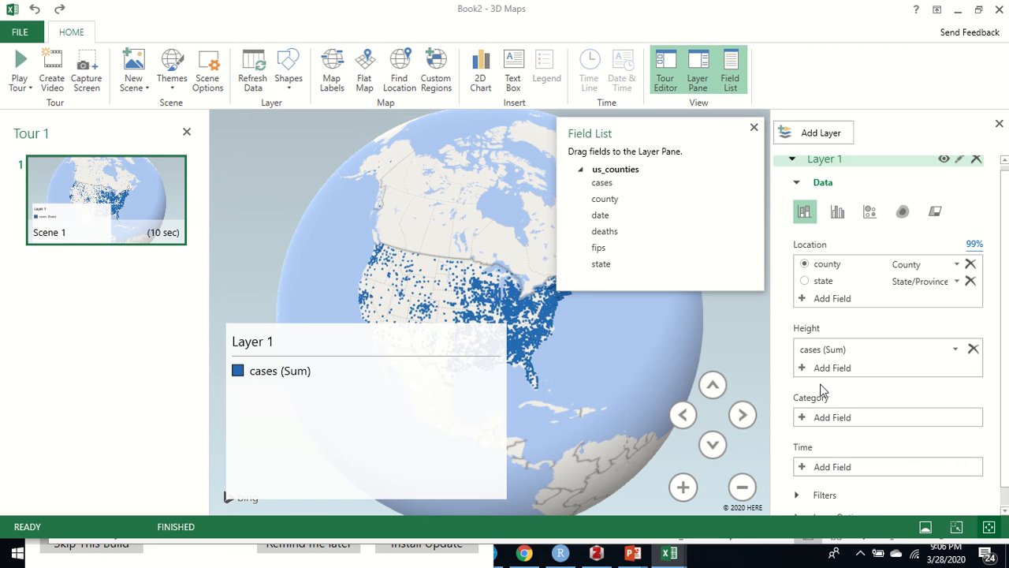
left_click_drag(660, 349, 567, 312)
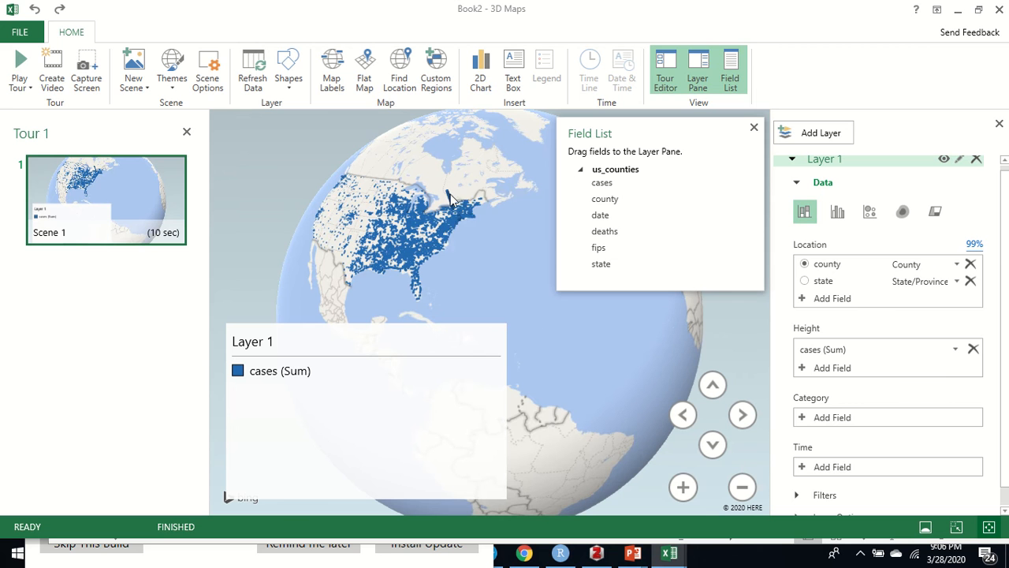
mouse_move(452, 201)
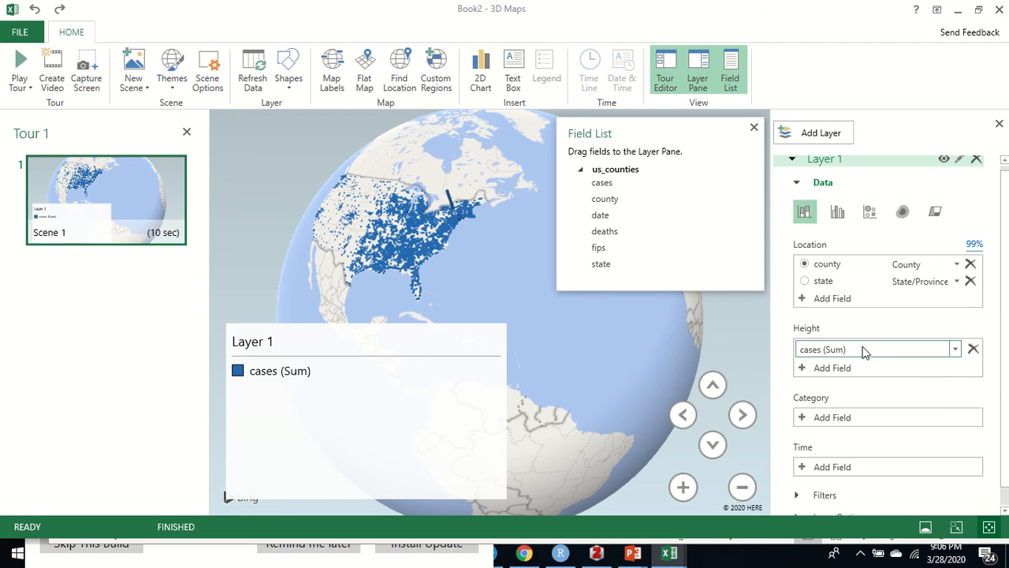
Change the aggregation of the cases height to Average and inspect the New York City column.
left_click(956, 351)
left_click(938, 383)
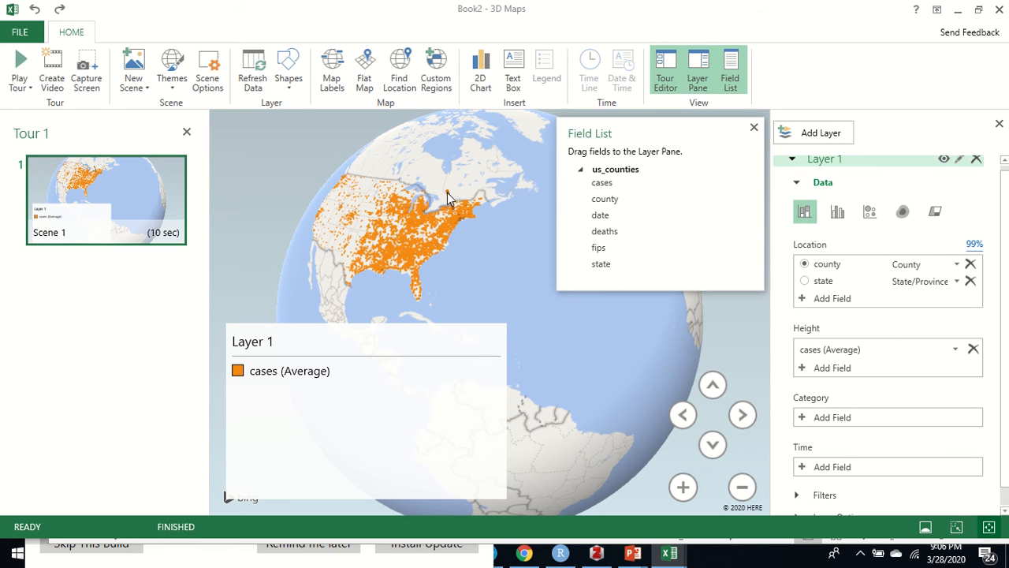
mouse_move(446, 193)
Set the aggregation of the cases height to Maximum and view the columns over the United States.
left_click(956, 350)
left_click(956, 350)
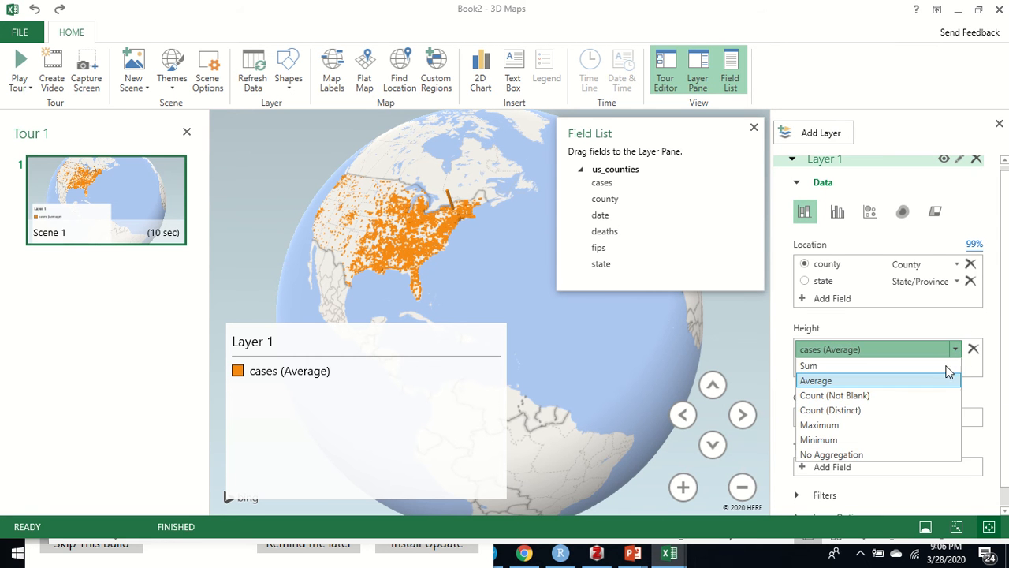
left_click(922, 424)
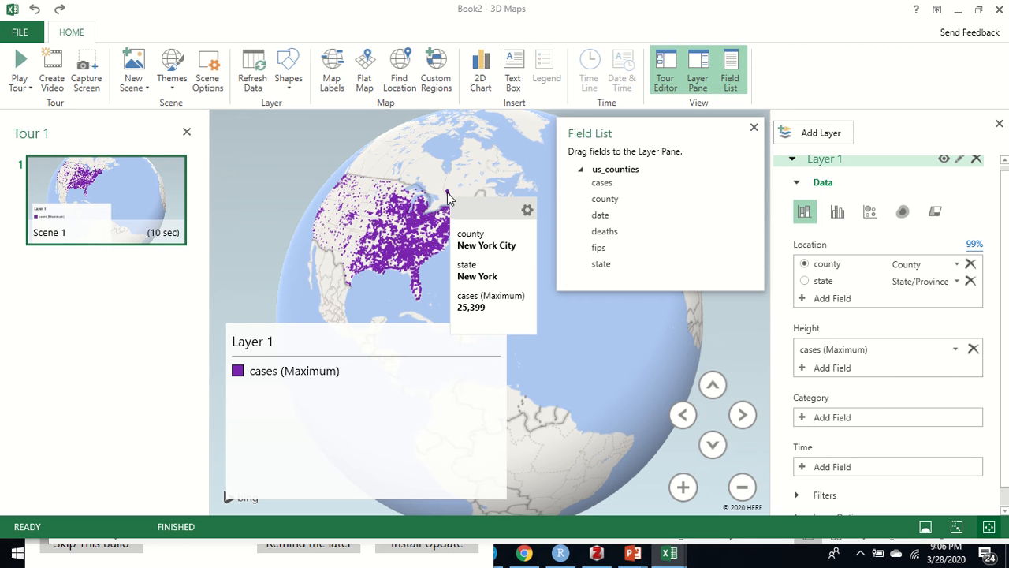
left_click_drag(481, 262, 550, 293)
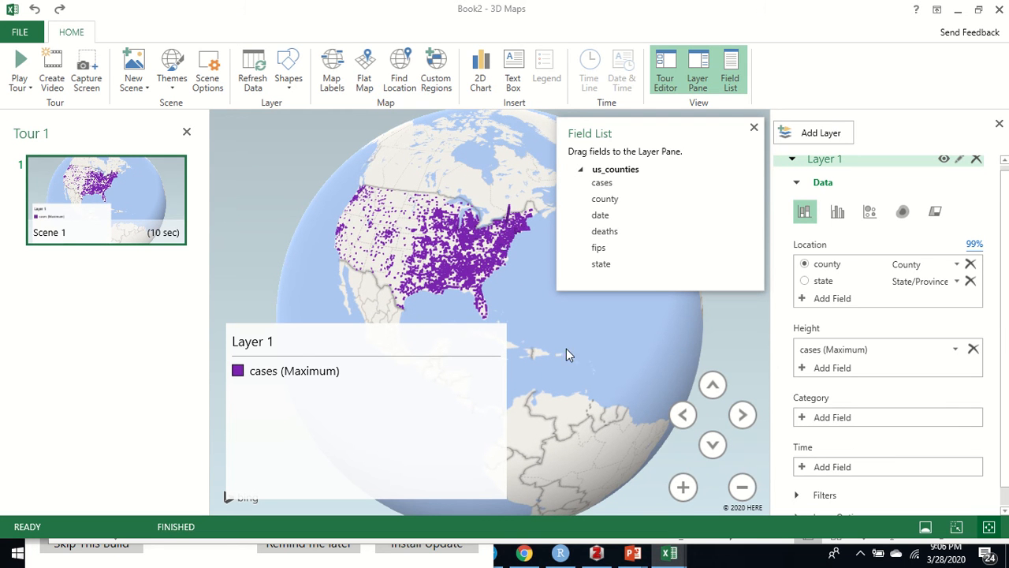
Switch the layer to the Region visualization, close the Field List, and view the shaded counties of the northeastern United States.
left_click(938, 212)
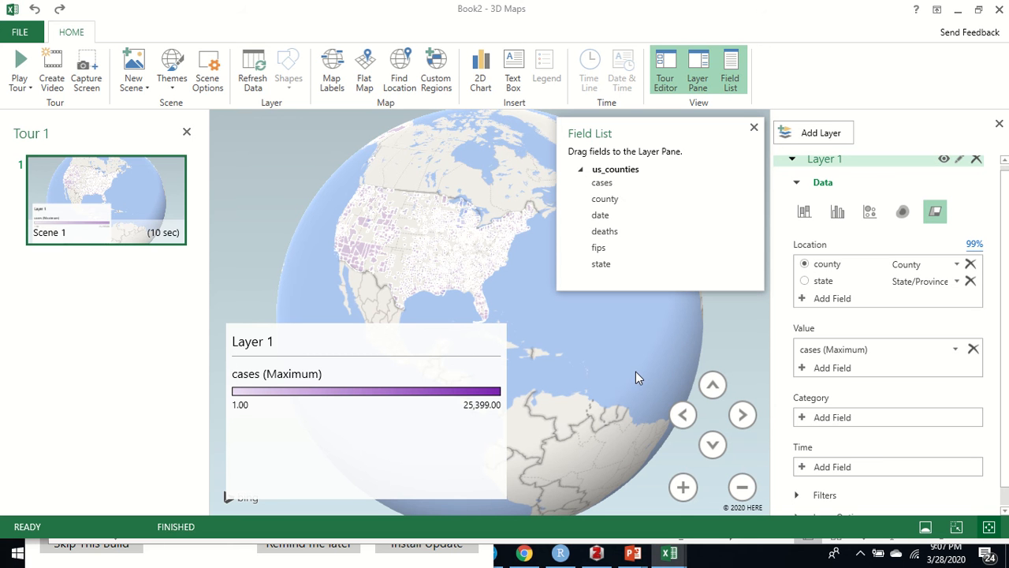
left_click_drag(607, 353, 652, 374)
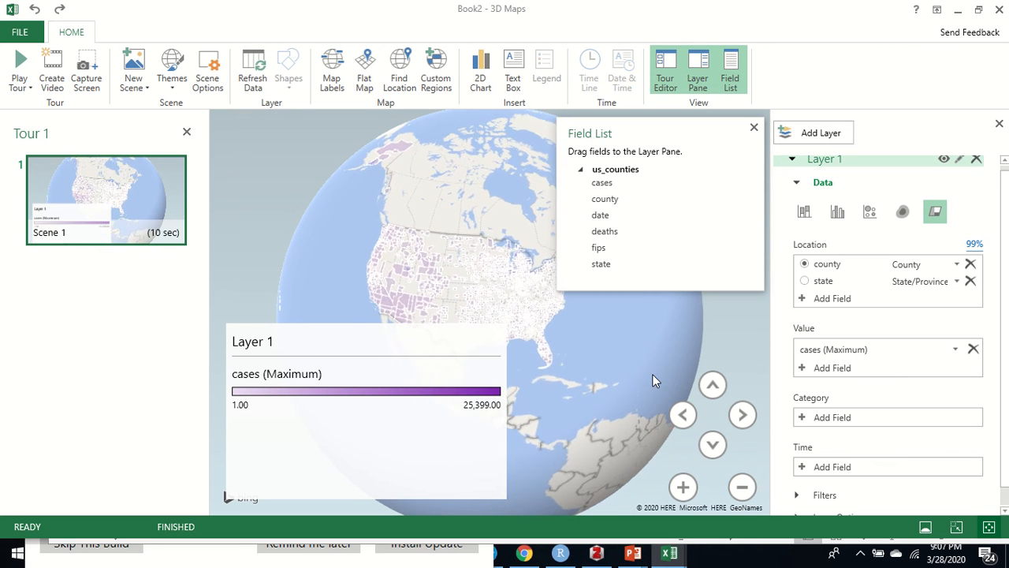
left_click(753, 124)
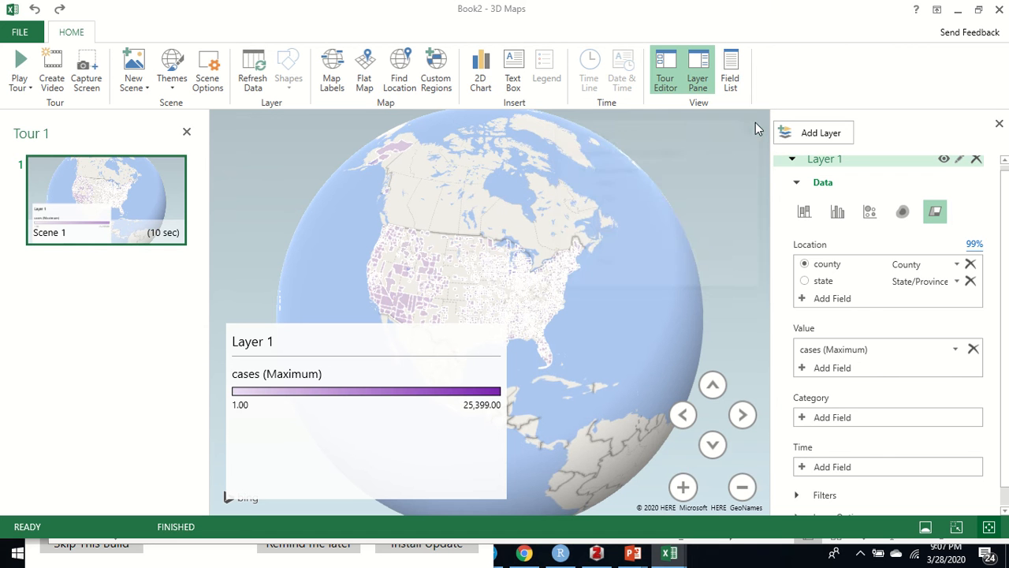
left_click(682, 486)
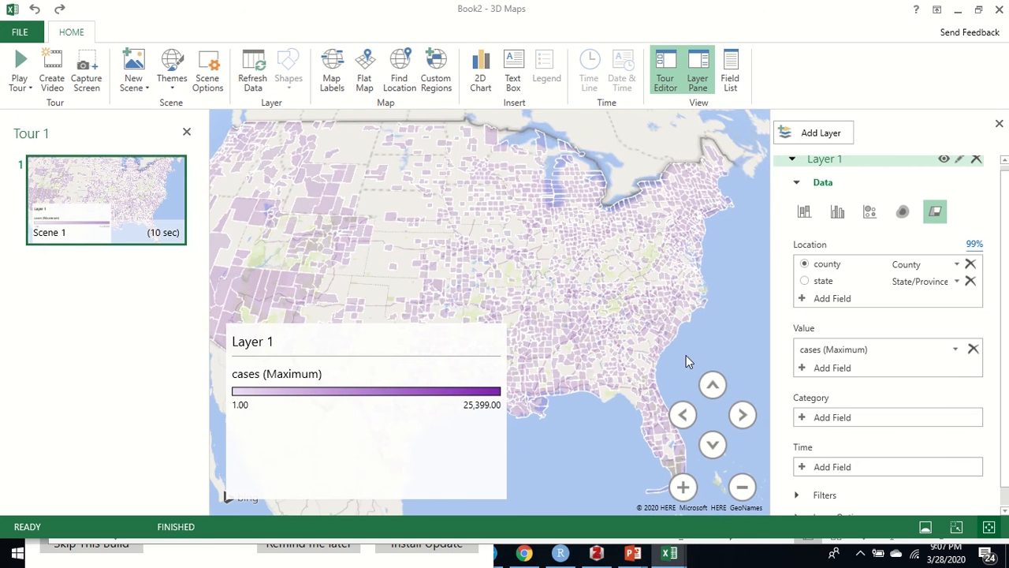
left_click_drag(715, 302, 645, 446)
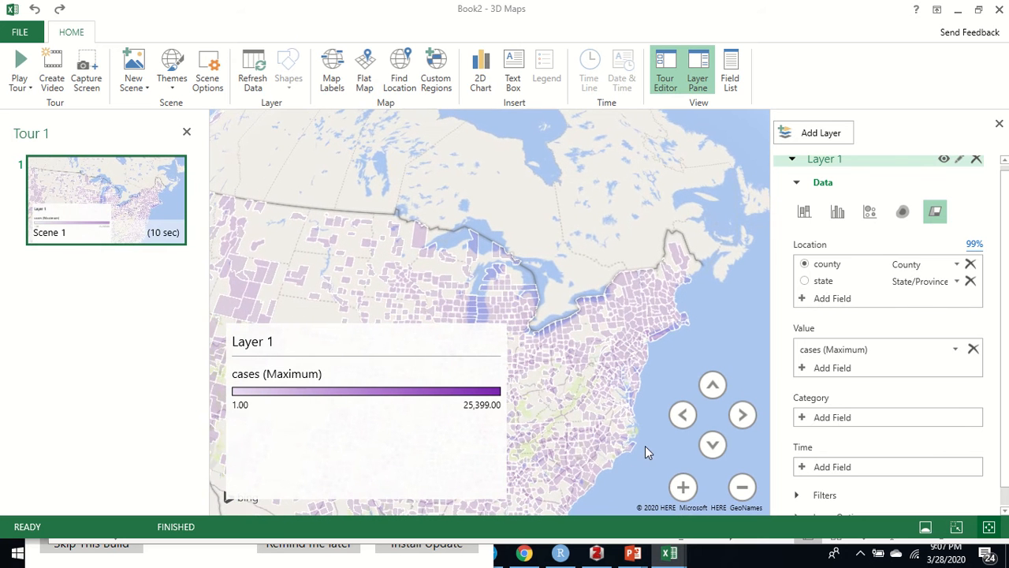
left_click(683, 486)
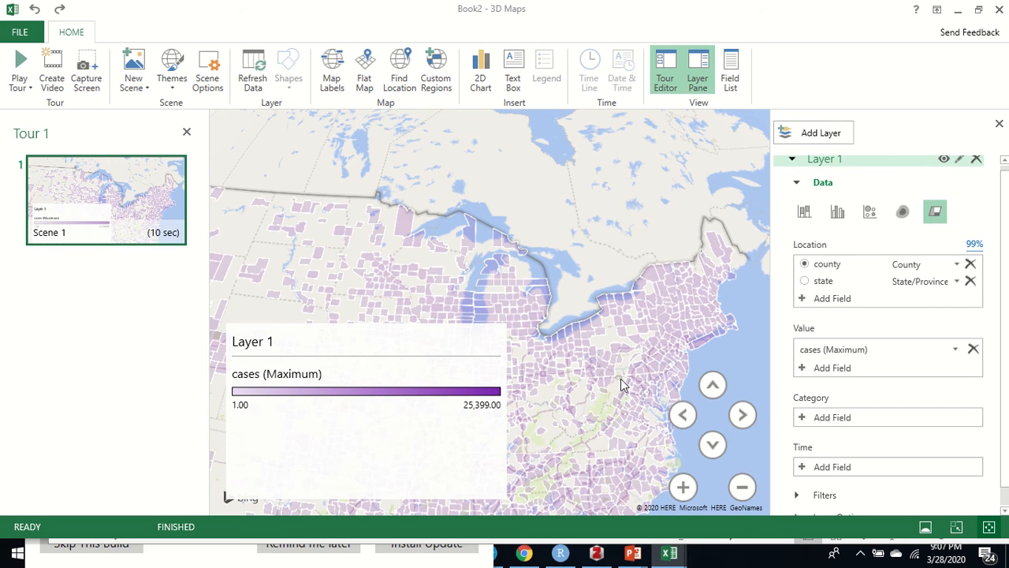
scroll(629, 383, "up", 1)
mouse_move(629, 377)
left_mouse_down()
mouse_move(643, 364)
mouse_move(621, 365)
left_mouse_up()
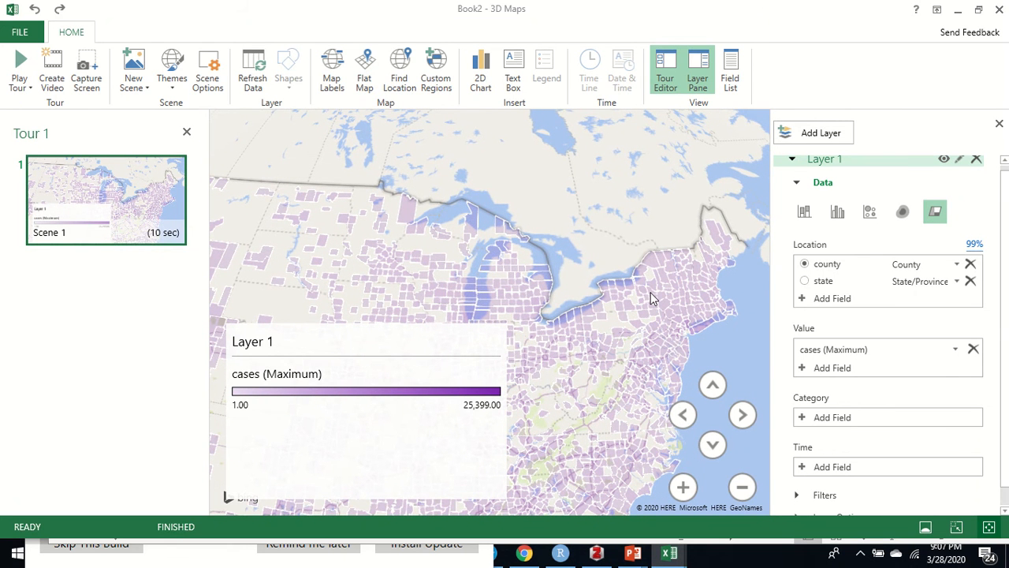
mouse_move(684, 366)
Try the state field as the layer's Category, inspect the coloring by state, and remove the field again.
left_click(806, 419)
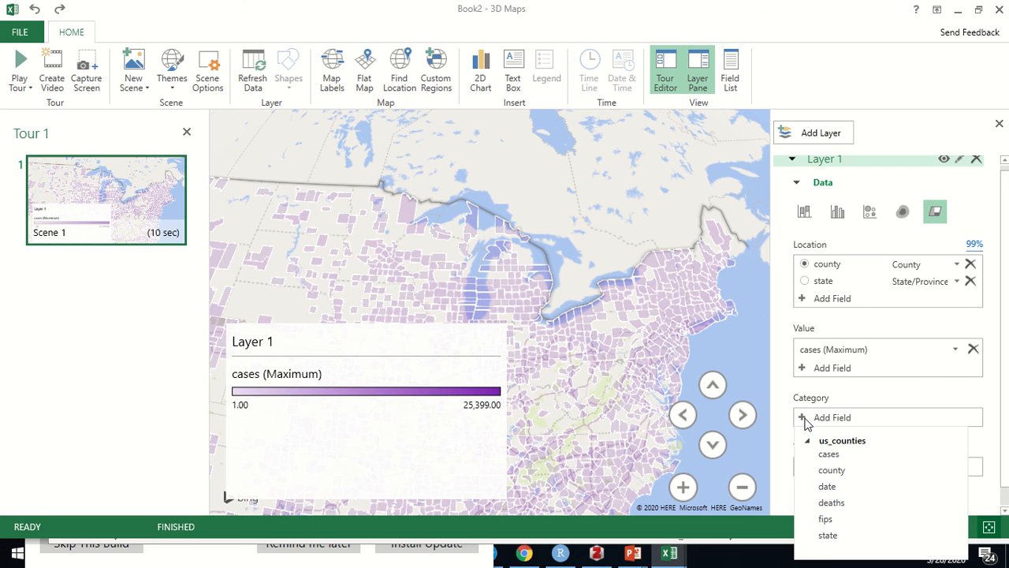
left_click(827, 535)
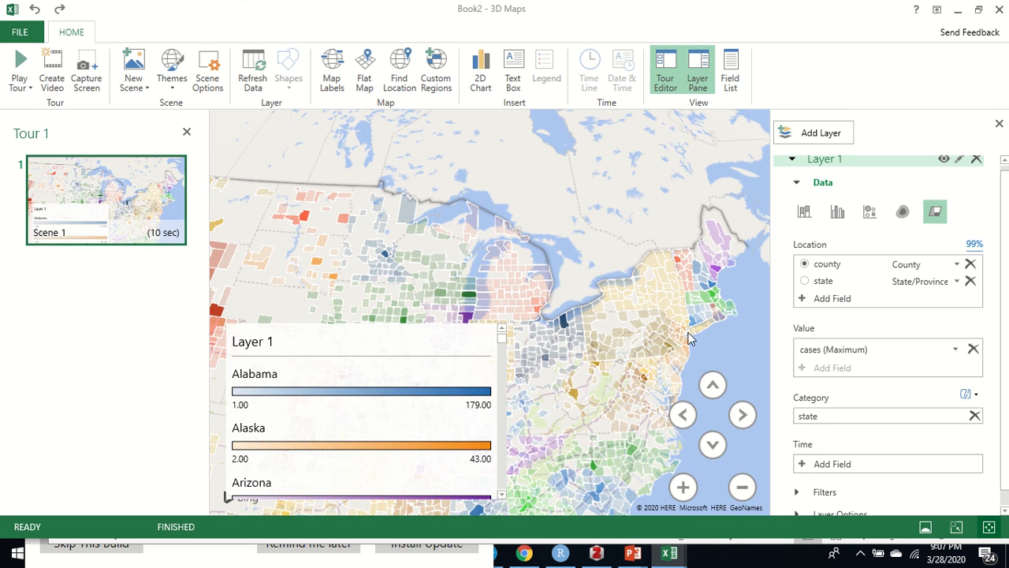
left_click_drag(615, 244, 619, 268)
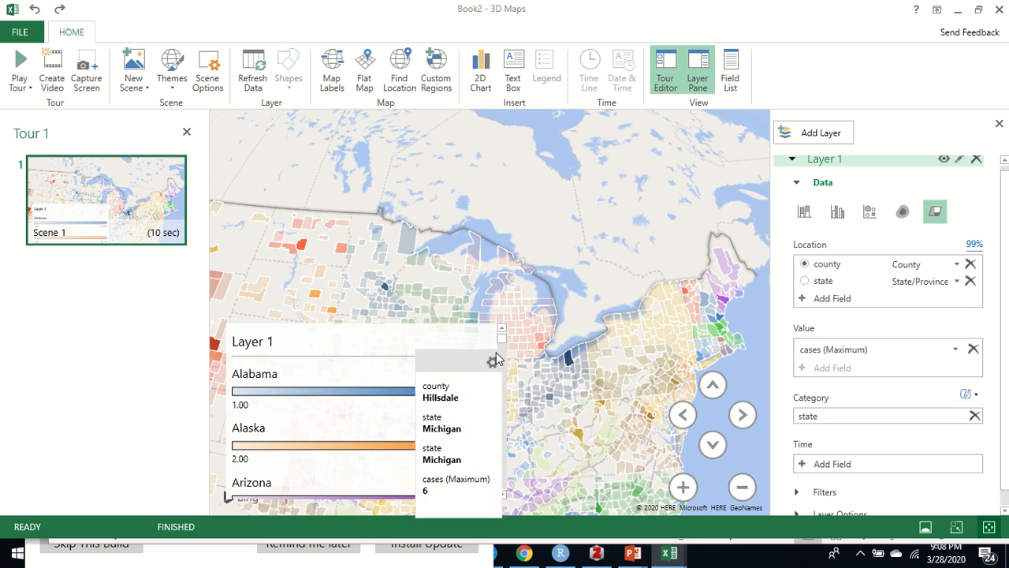
mouse_move(504, 340)
left_mouse_down()
mouse_move(508, 497)
mouse_move(506, 337)
left_mouse_up()
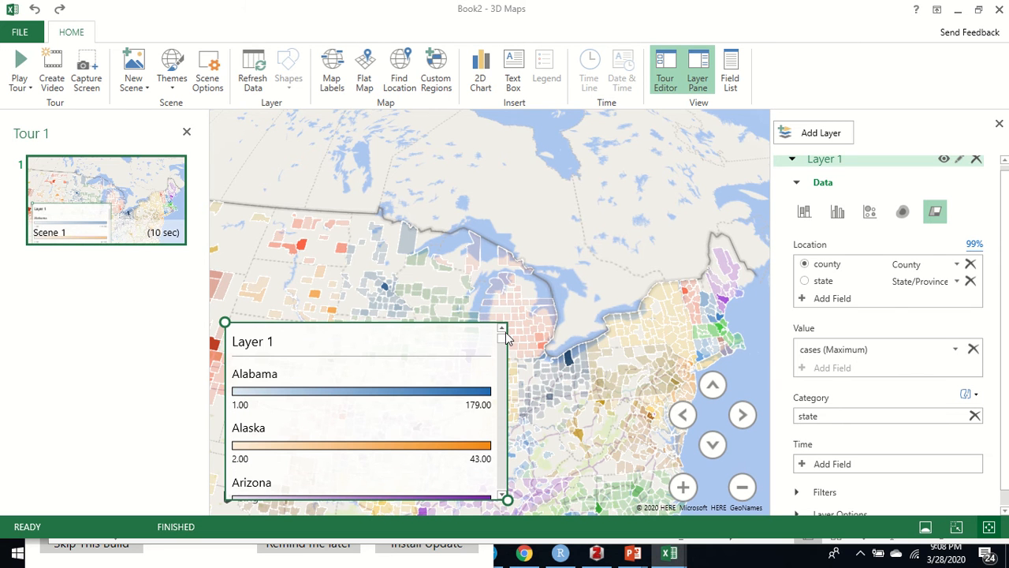
left_click(974, 416)
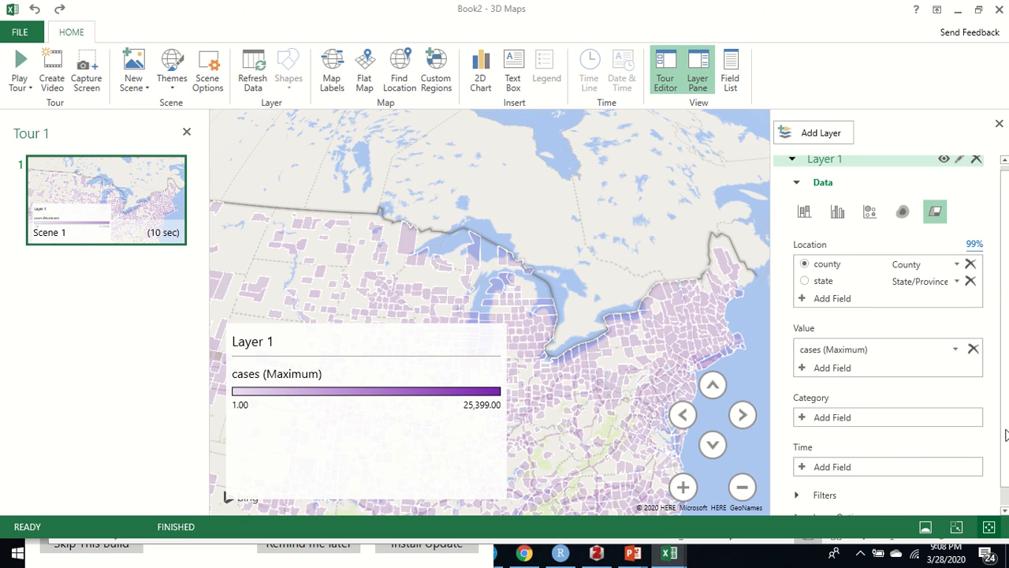
Set the layer color for cases (Maximum) to red.
scroll(1006, 436, "down", 1)
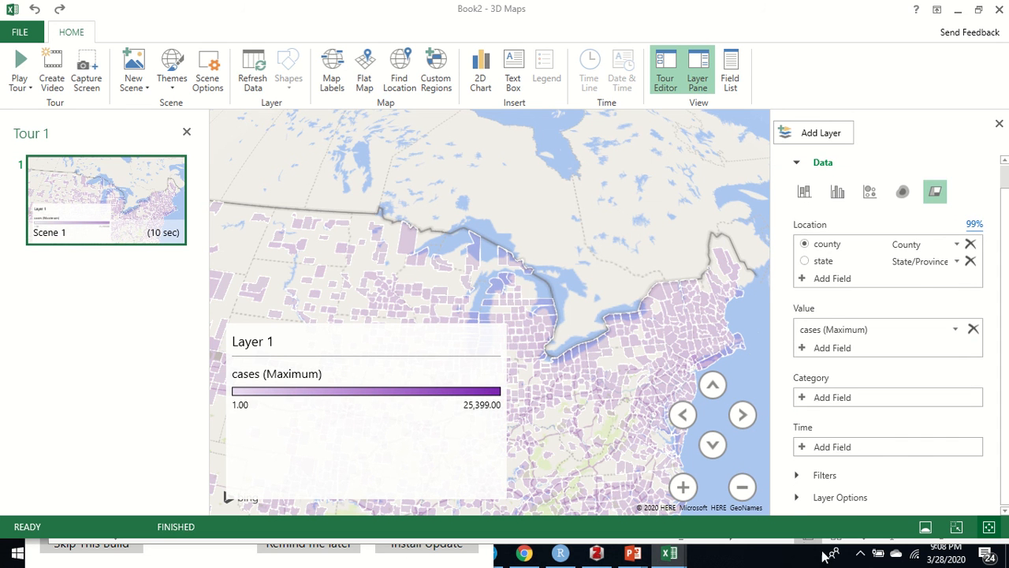
left_click(796, 498)
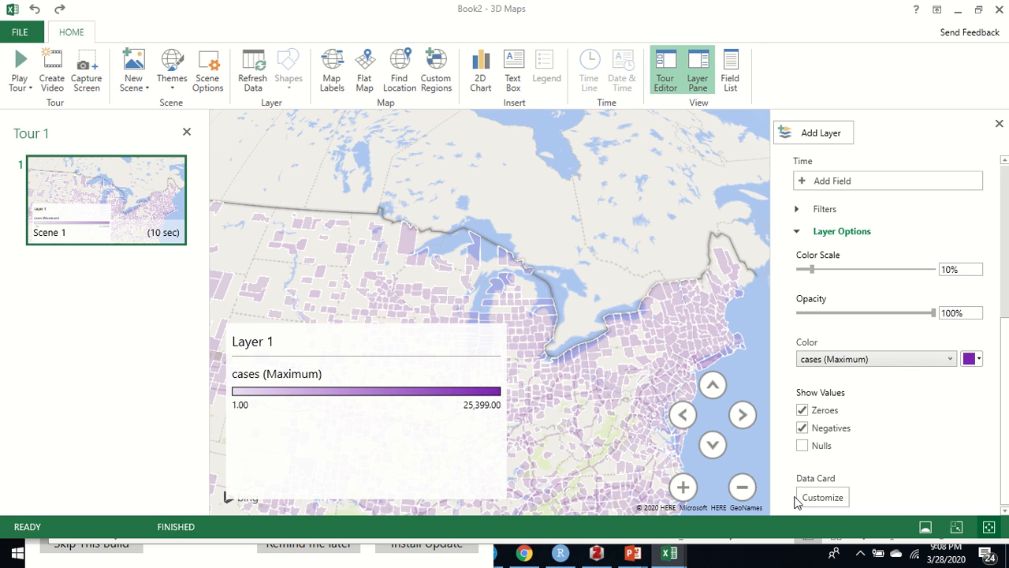
left_click(977, 360)
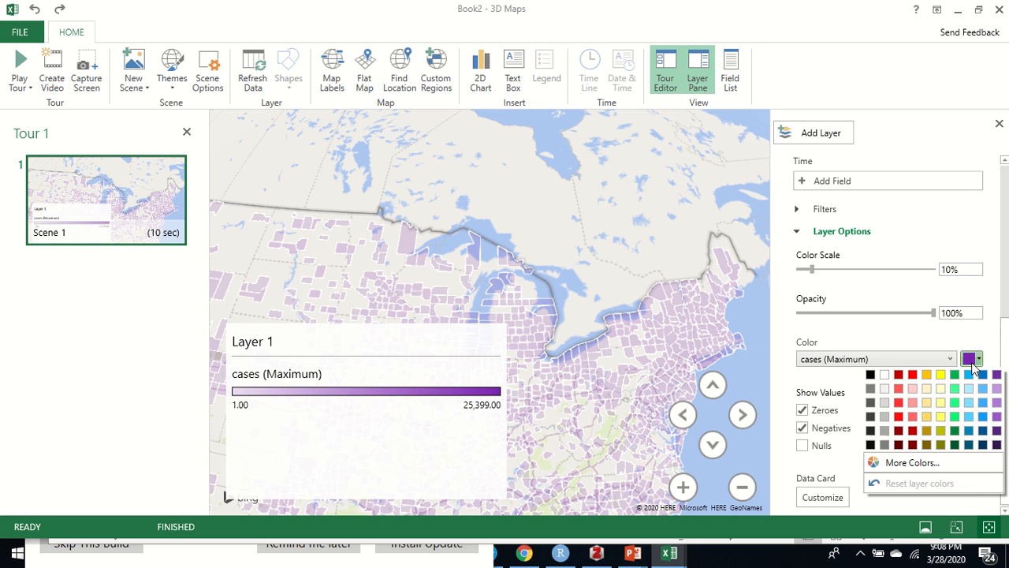
left_click(912, 375)
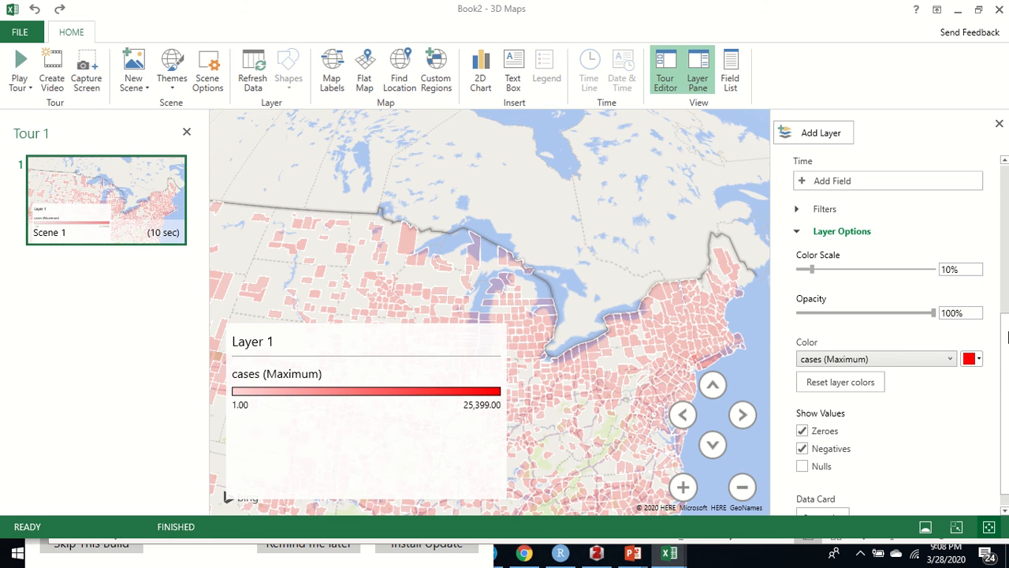
Add the date field as the layer's Time and play the timeline animation of the county cases.
left_click_drag(1005, 371, 1005, 254)
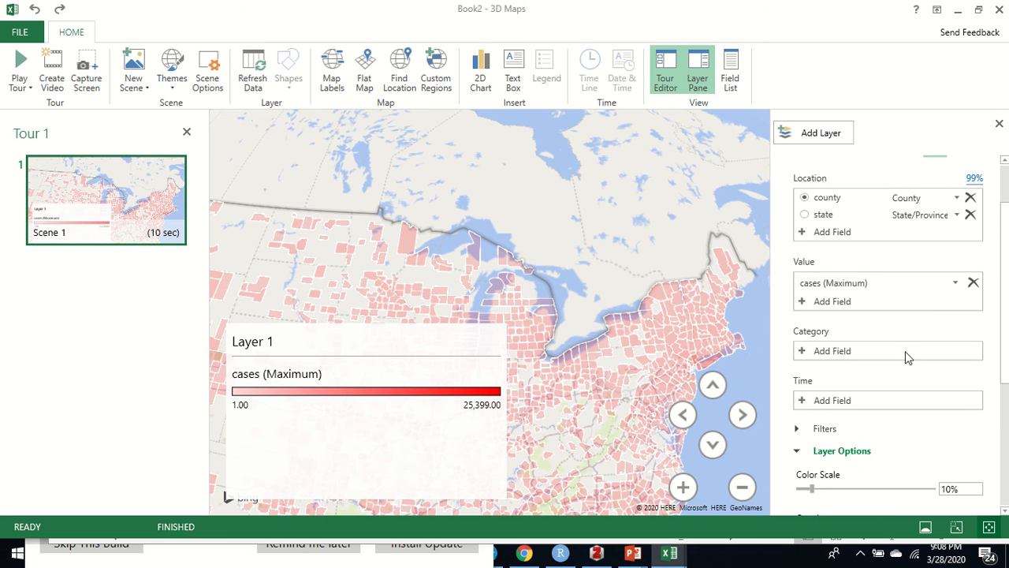
left_click(804, 402)
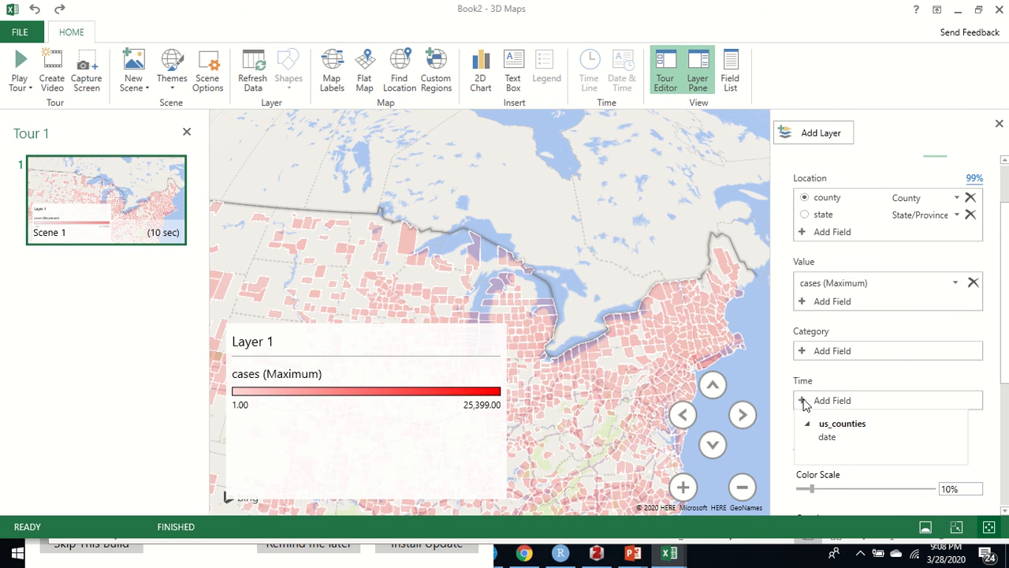
left_click(827, 437)
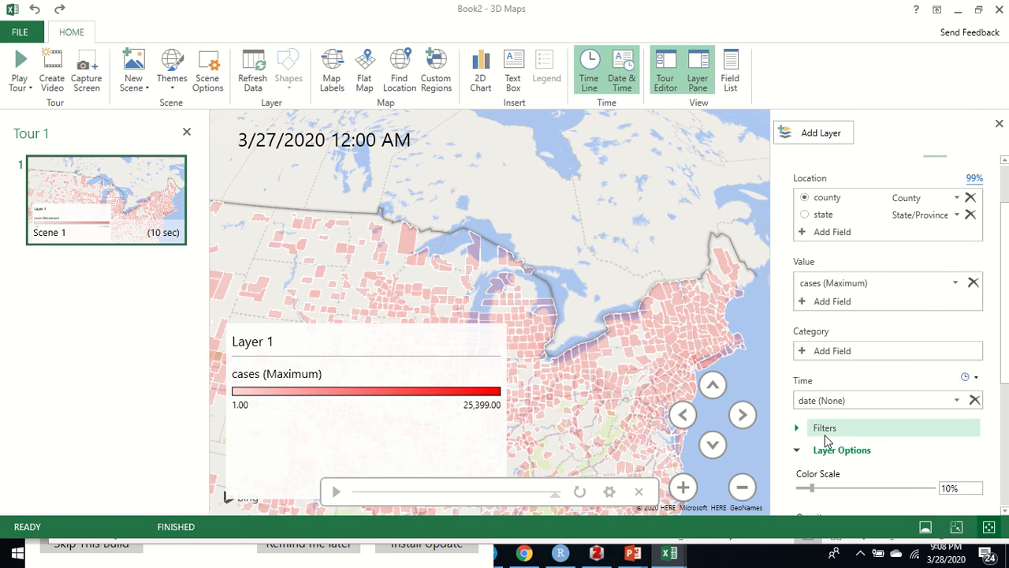
left_click(336, 492)
Move the legend up beneath the date label, shrink it to fit its color scale, and review its formatting options.
left_click_drag(306, 348, 281, 212)
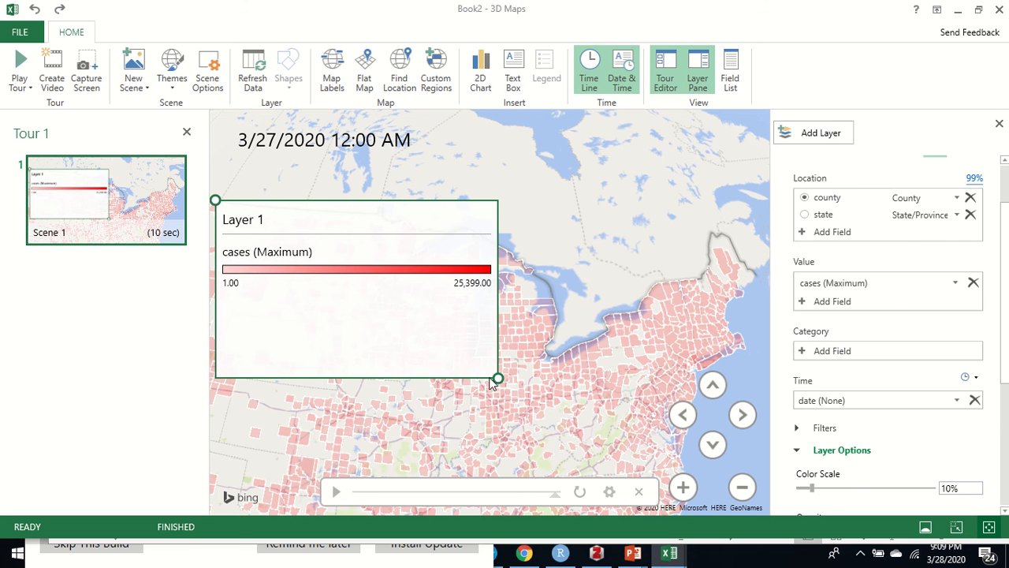
left_click_drag(498, 378, 389, 316)
left_click(265, 221)
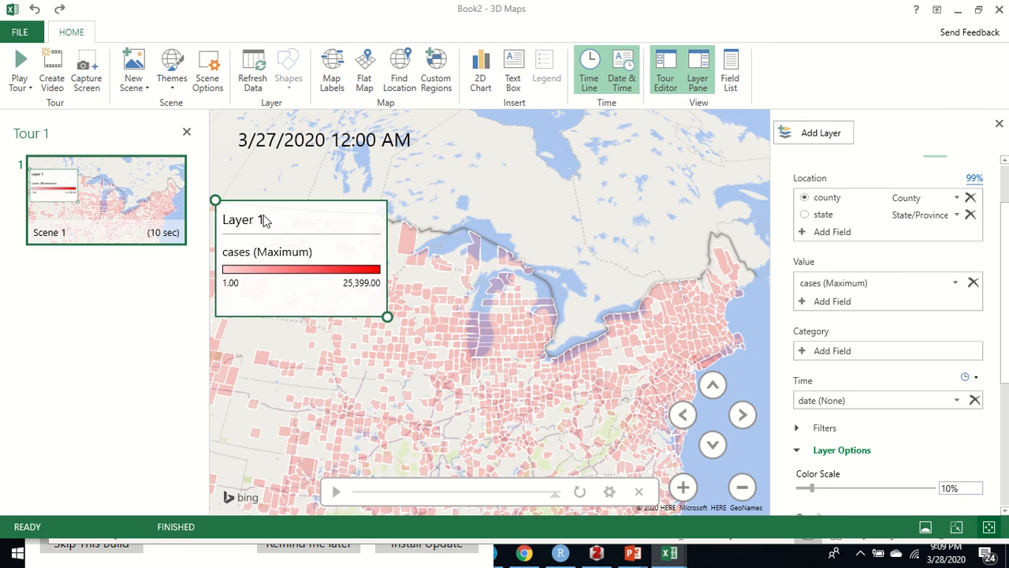
double_click(265, 220)
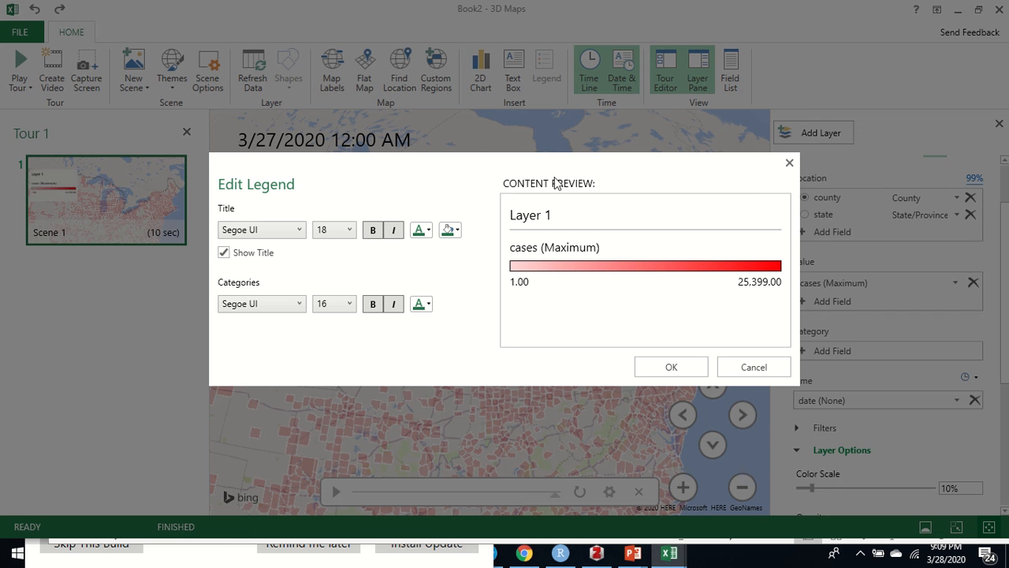
left_click(658, 372)
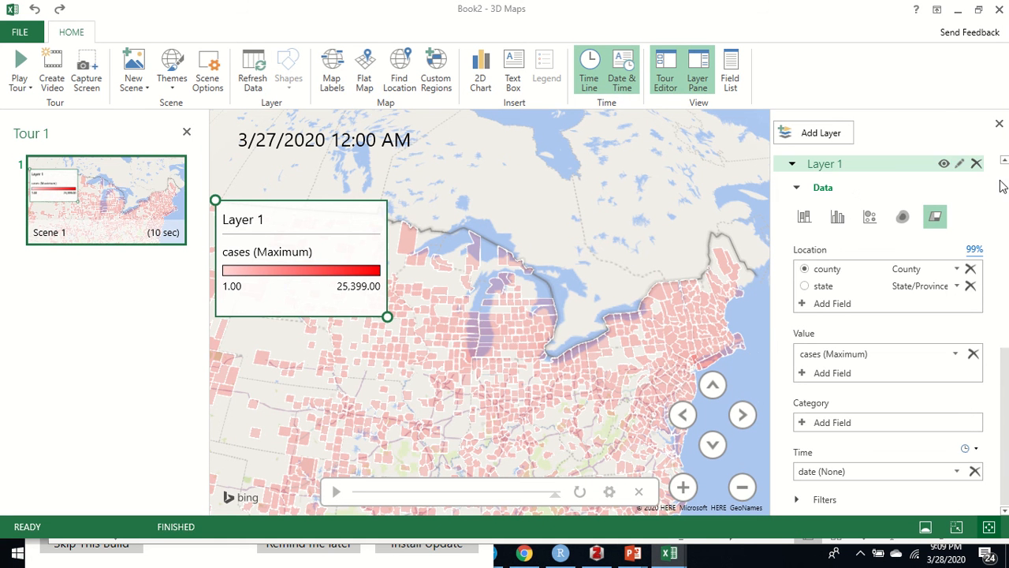
Rename Layer 1 as "Coronavirus Cases".
left_click(959, 166)
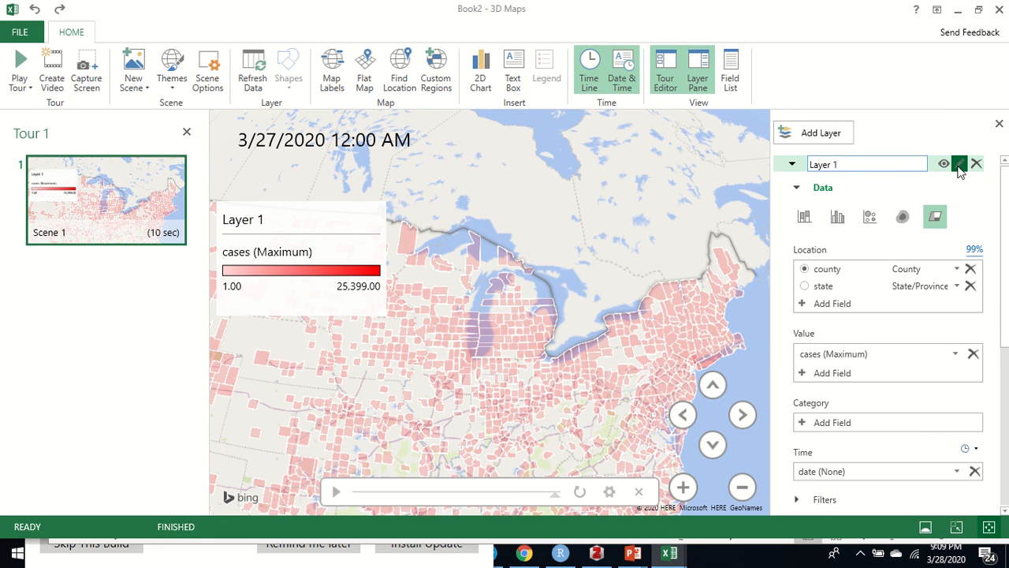
key("BackSpace")
key("BackSpace")
key("BackSpace")
type("Coron")
left_click(992, 214)
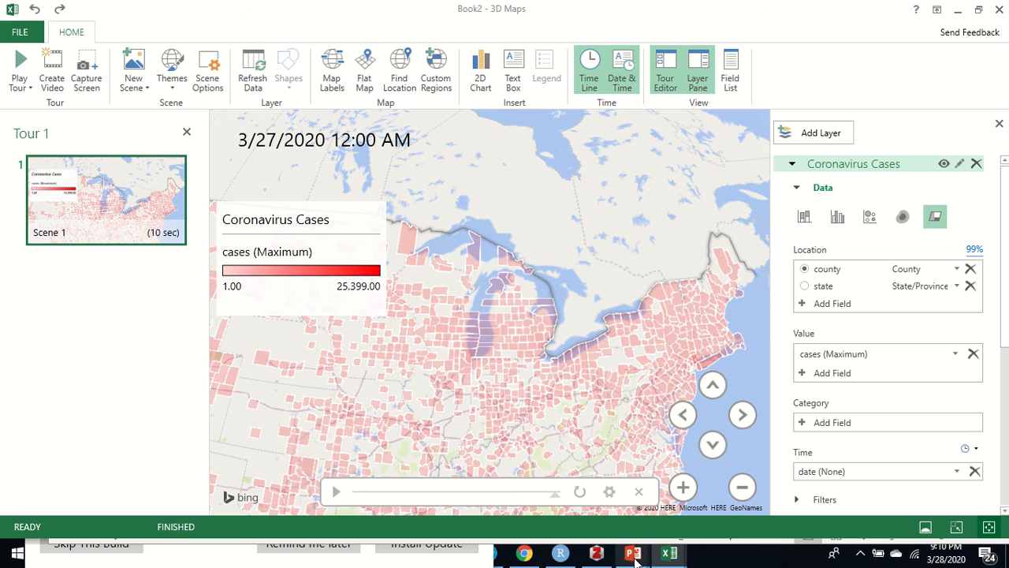
Slow down the scene's time playback so that the scene duration becomes 58.51 seconds.
mouse_move(636, 558)
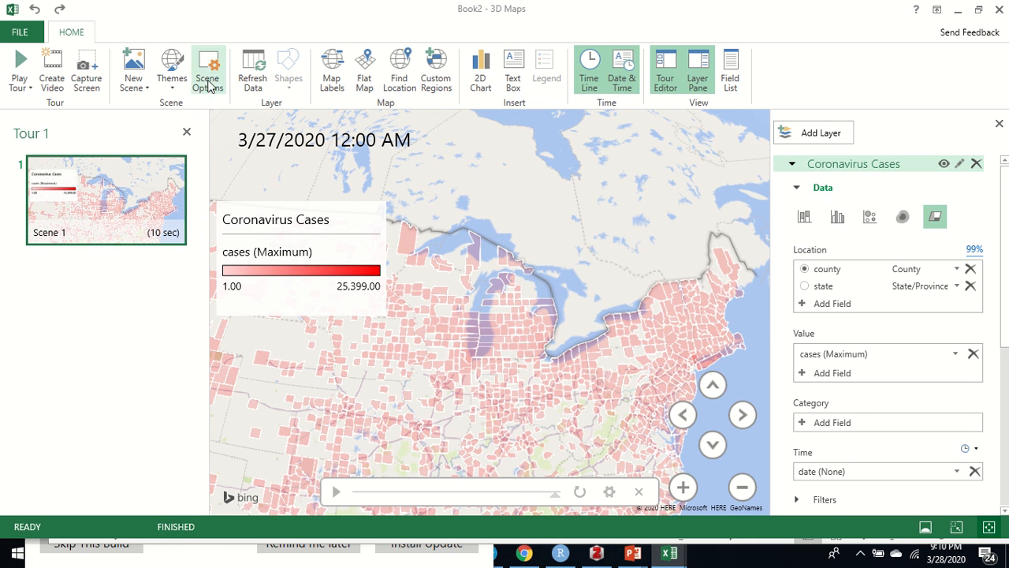
left_click(209, 82)
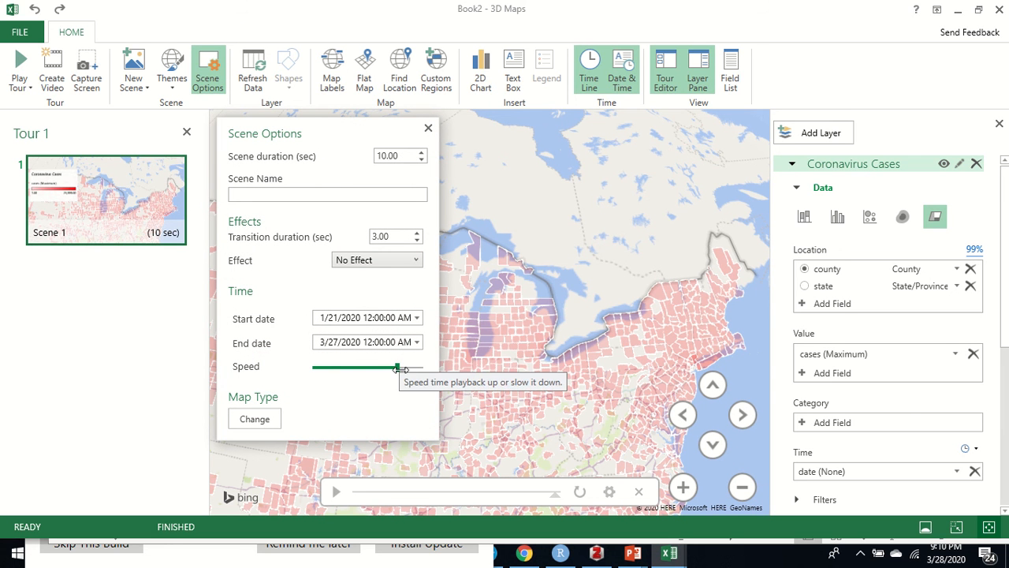
left_click_drag(400, 368, 385, 367)
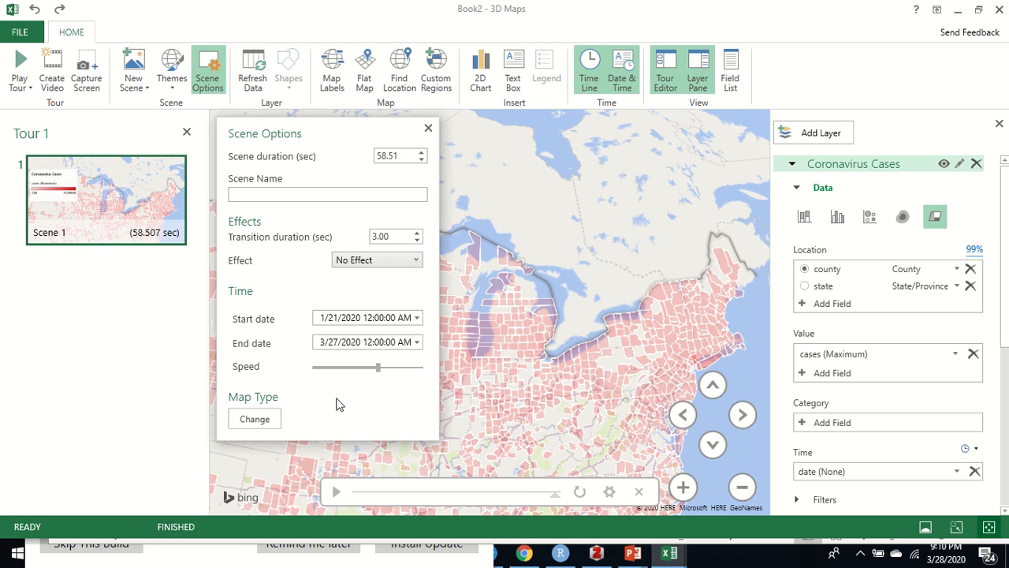
left_click(428, 128)
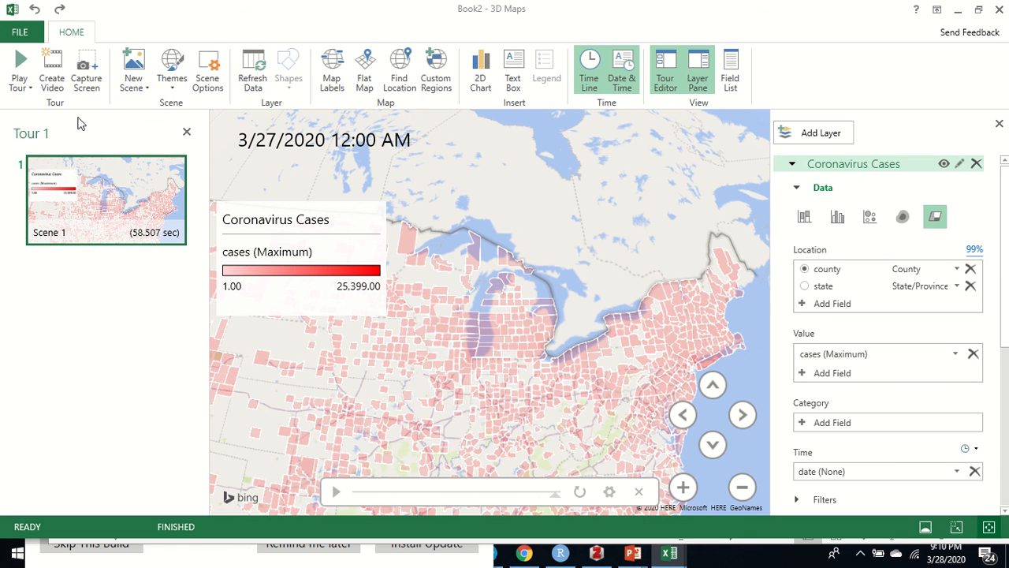
Start a video of the tour and apply Jaws-theme-song.mp3 from the Downloads folder as its soundtrack.
left_click(52, 71)
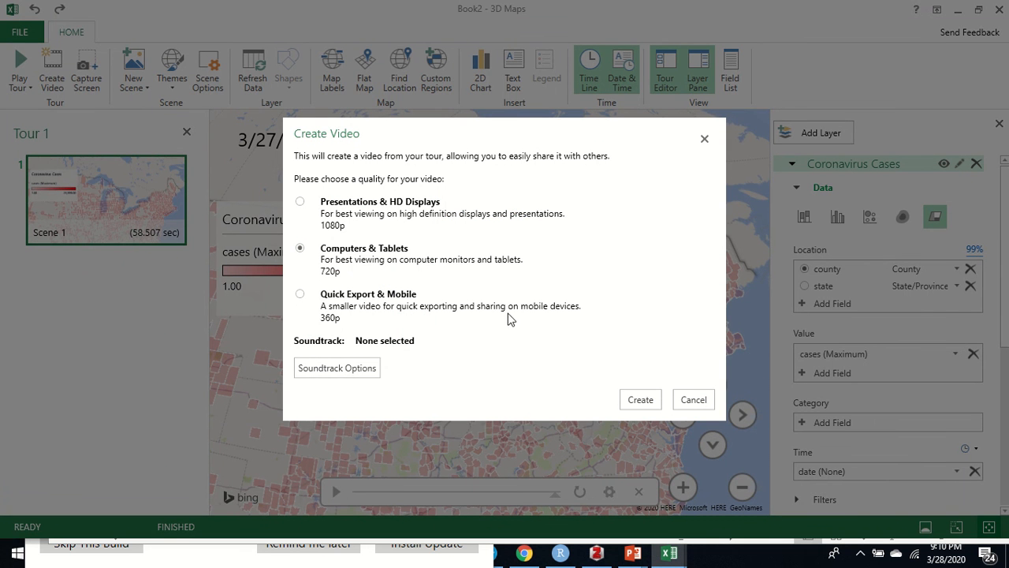
left_click(366, 370)
left_click(310, 264)
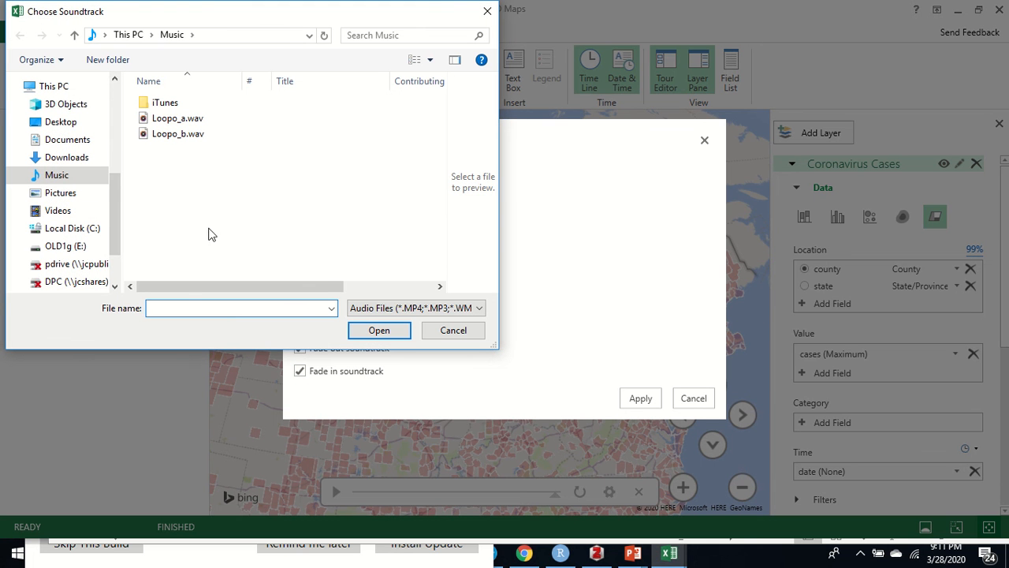
left_click(90, 164)
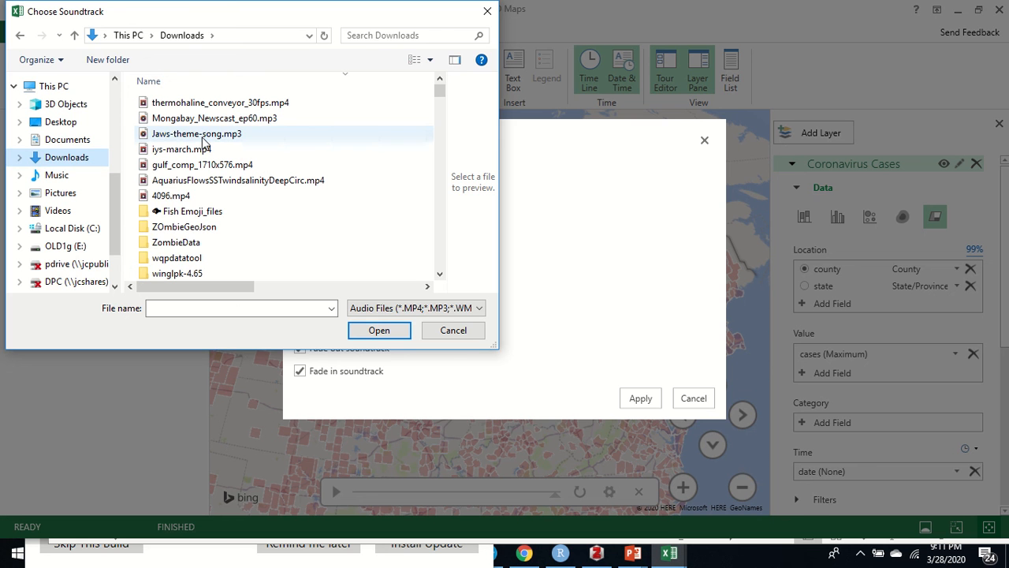
double_click(202, 135)
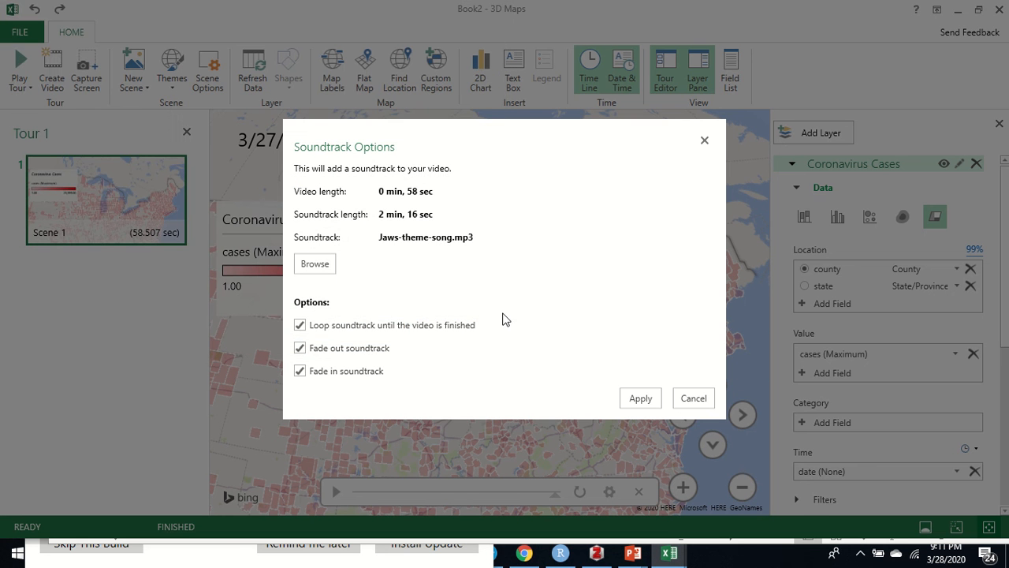
left_click(635, 396)
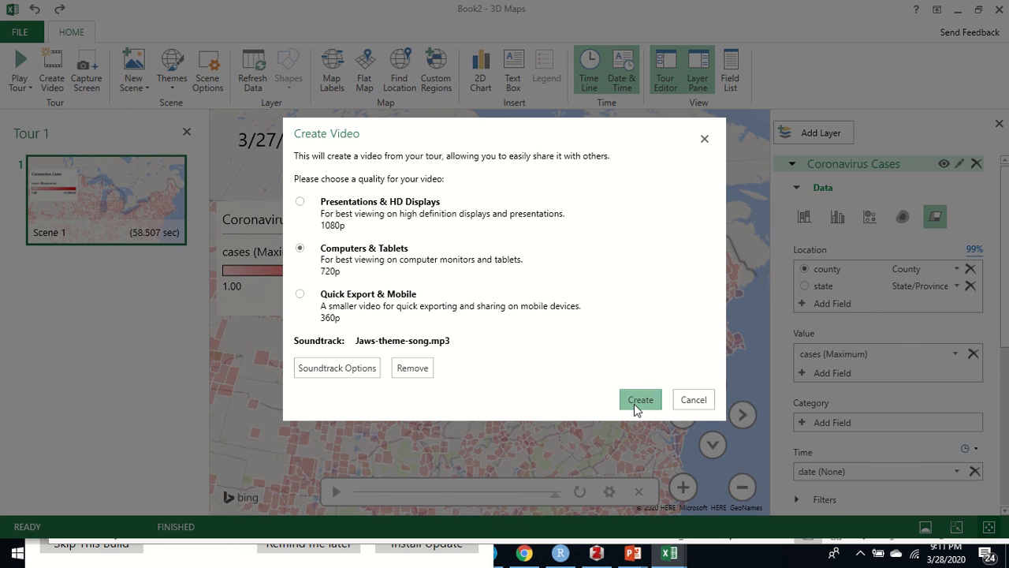
Create the tour video in Computers & Tablets 720p quality and save it as CoronaMar26.mp4 in the Videos folder.
left_click(634, 400)
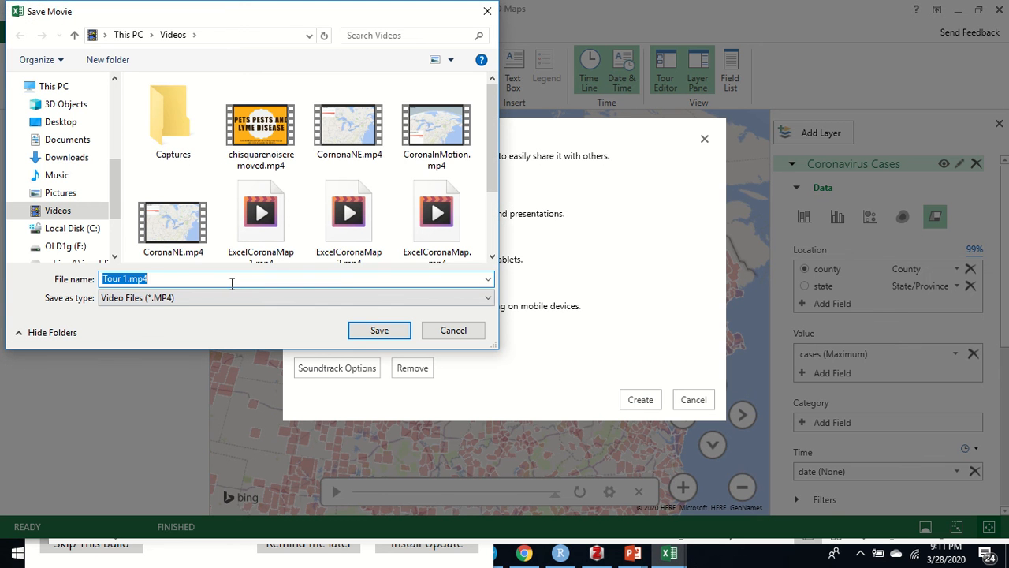
left_click_drag(127, 277, 82, 284)
type("Crono")
key("BackSpace")
key("BackSpace")
key("BackSpace")
key("BackSpace")
type("o")
type("rona")
type("Ma")
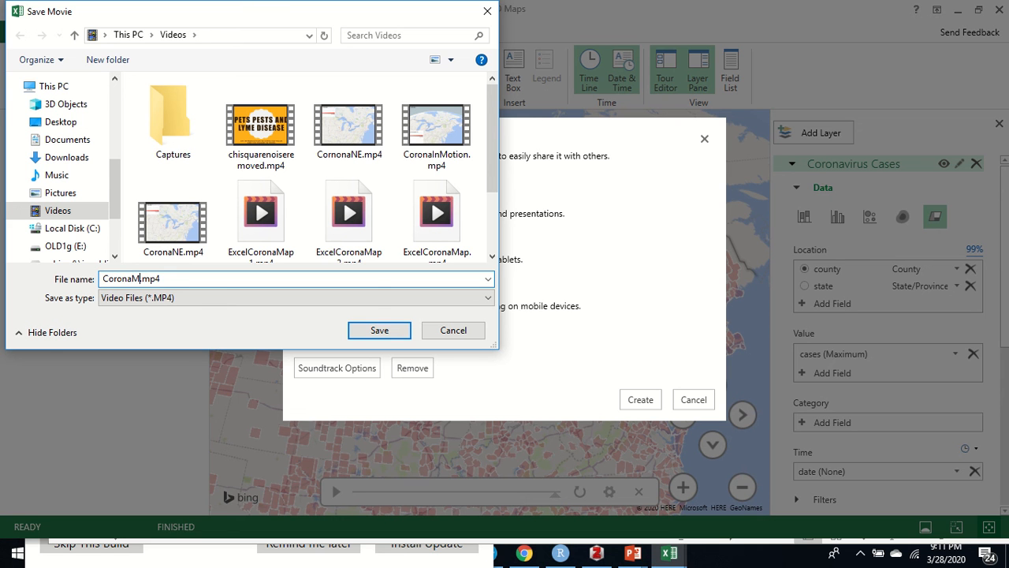
type("r26")
left_click(379, 330)
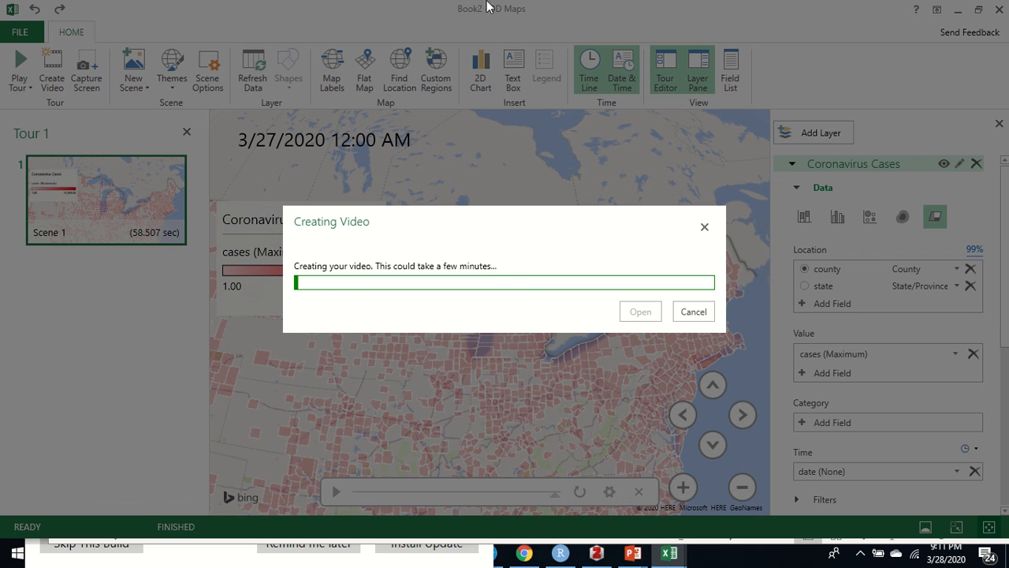
mouse_move(488, 6)
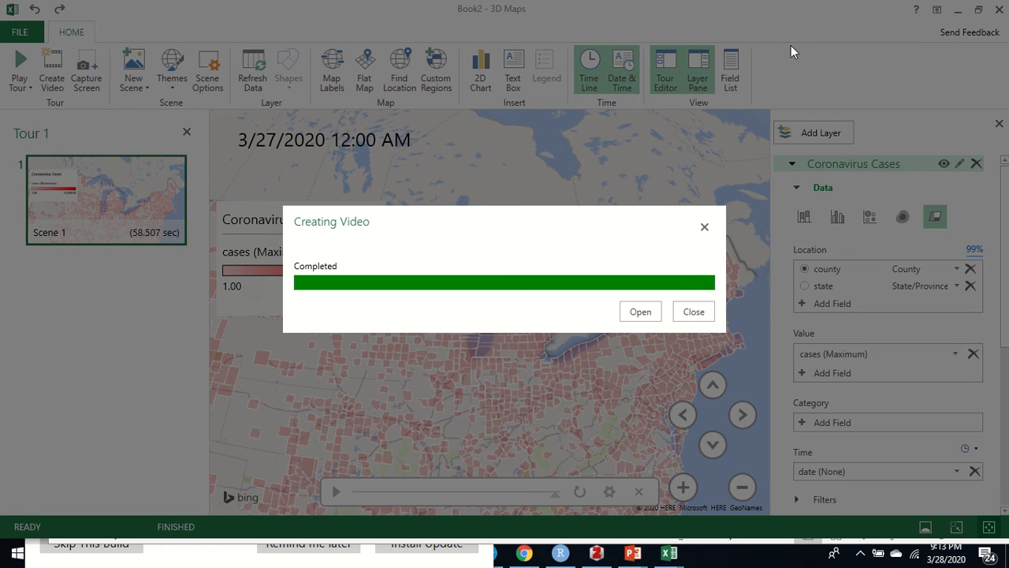
Open the finished tour video, watch it through to the end, and close the player.
left_click(640, 312)
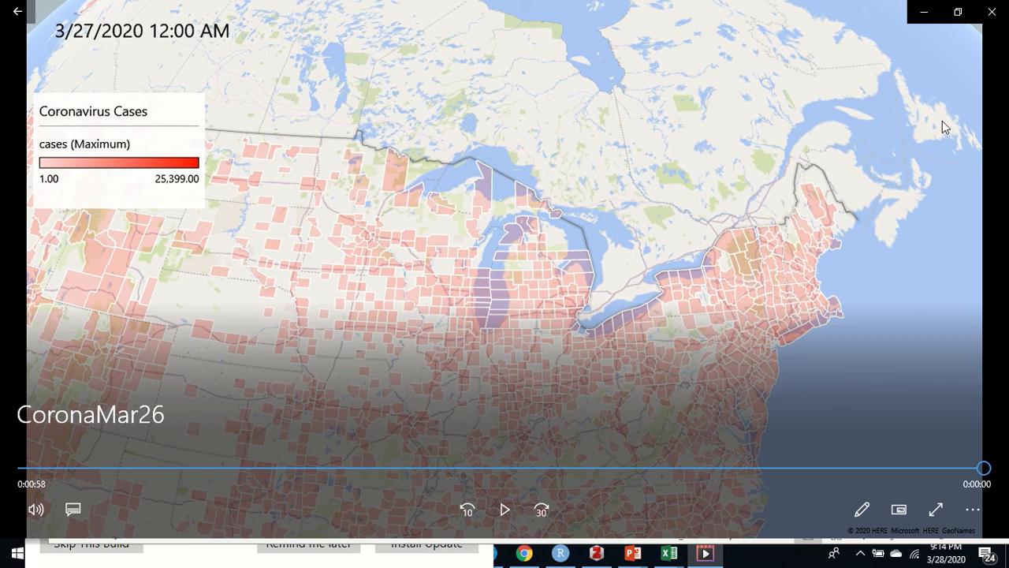
left_click(992, 11)
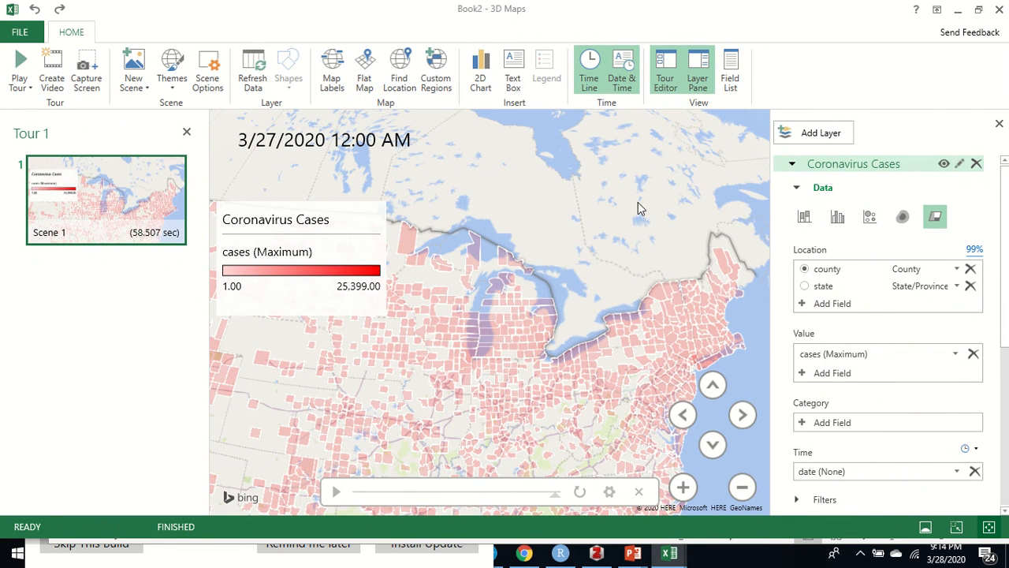
mouse_move(467, 6)
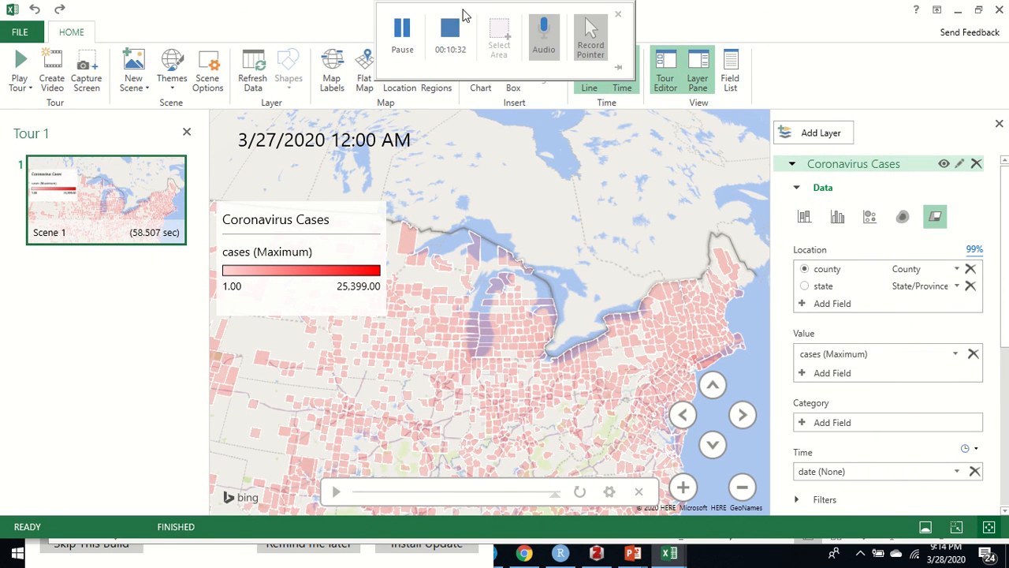